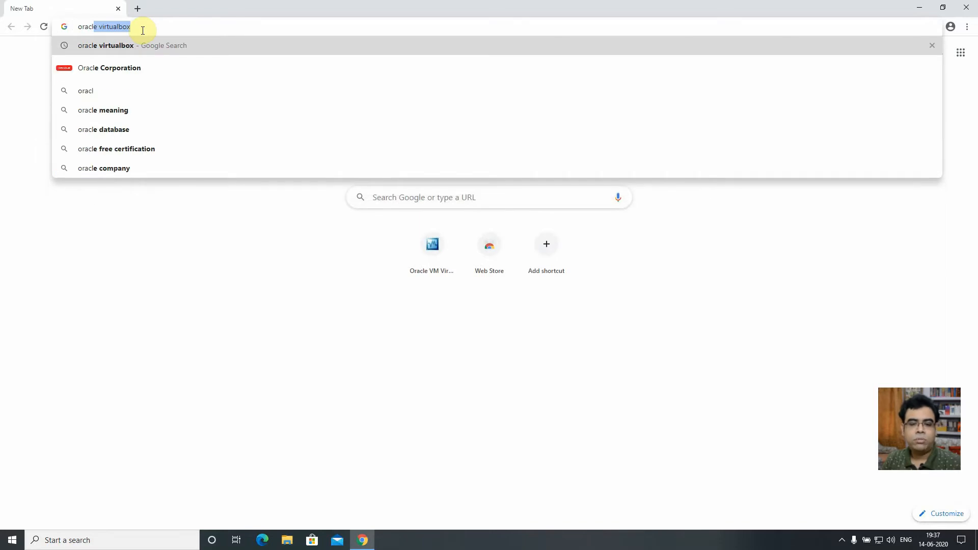
# - Reach the VirtualBox 6.1.10 Downloads page from the 'oracle virtualbox' search, then close Chrome
pyautogui.press('Return')
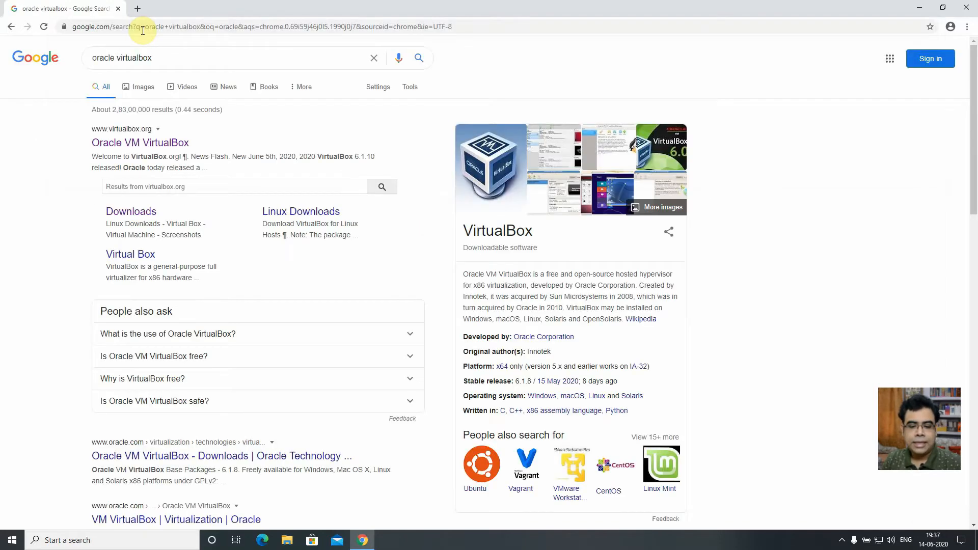
pyautogui.click(139, 143)
pyautogui.click(420, 223)
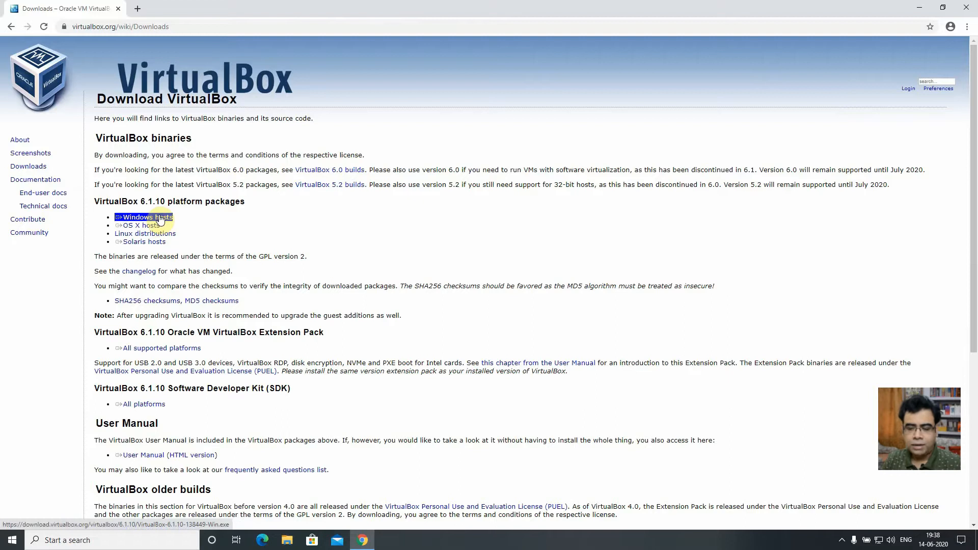
pyautogui.click(967, 10)
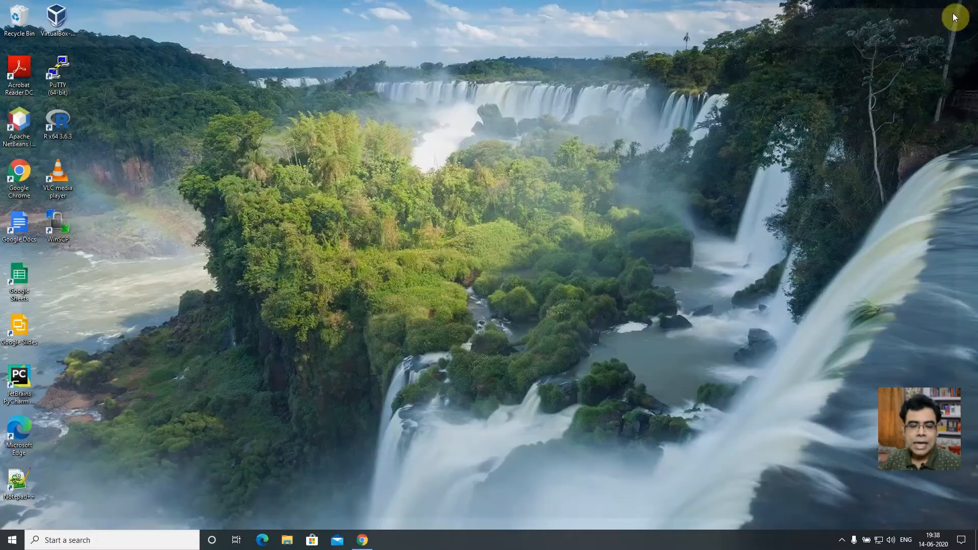
# - Check the Downloads folder, then launch the VirtualBox 6.0.20 installer from the desktop
pyautogui.press('super+e')
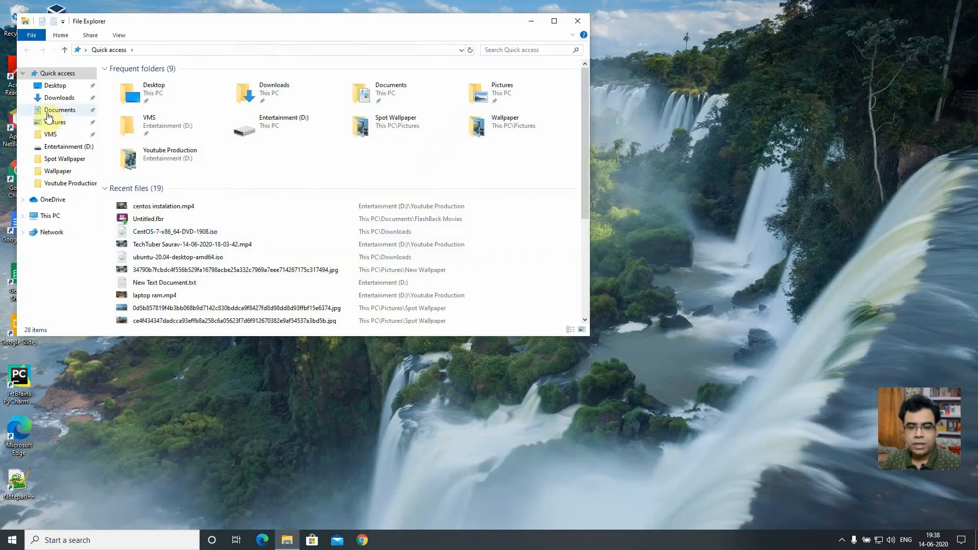
pyautogui.click(58, 98)
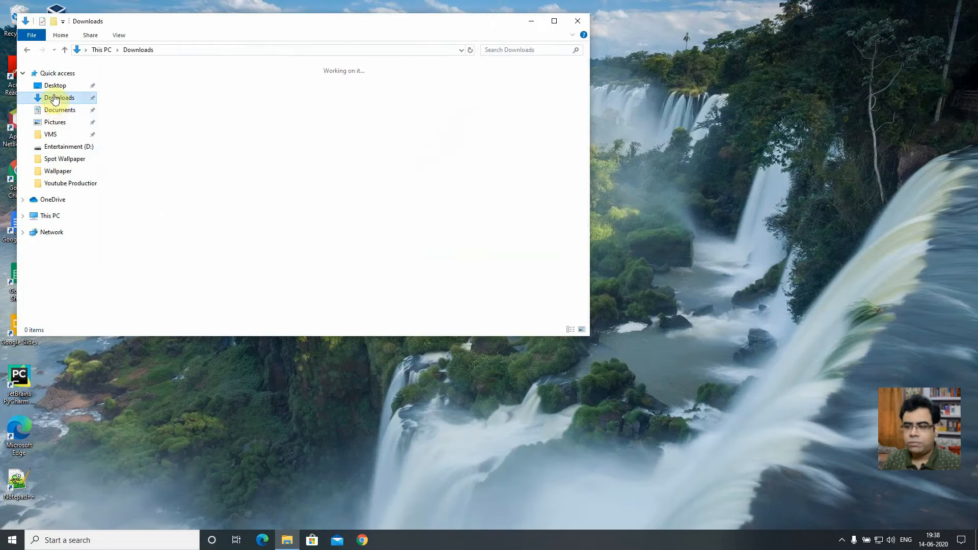
pyautogui.click(531, 22)
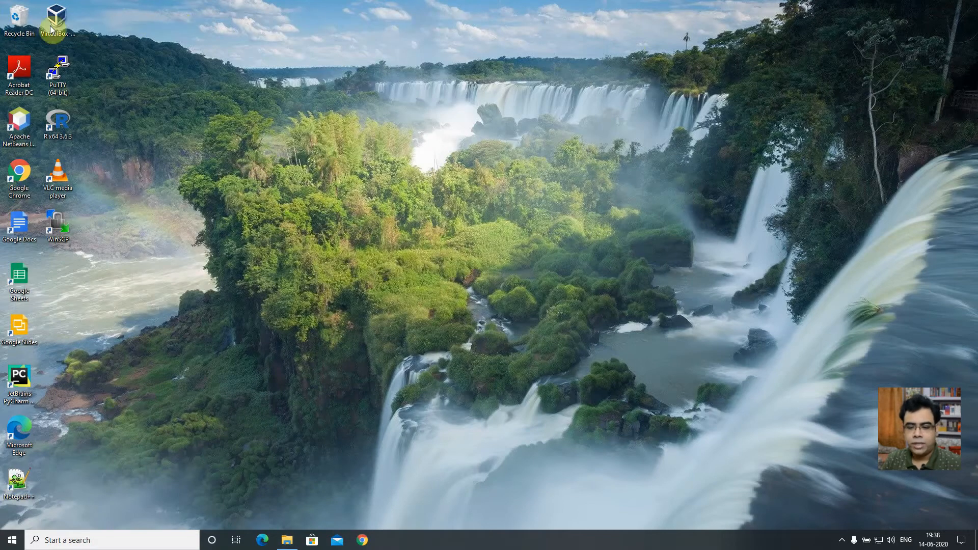
pyautogui.moveTo(189, 94); pyautogui.dragTo(247, 133)
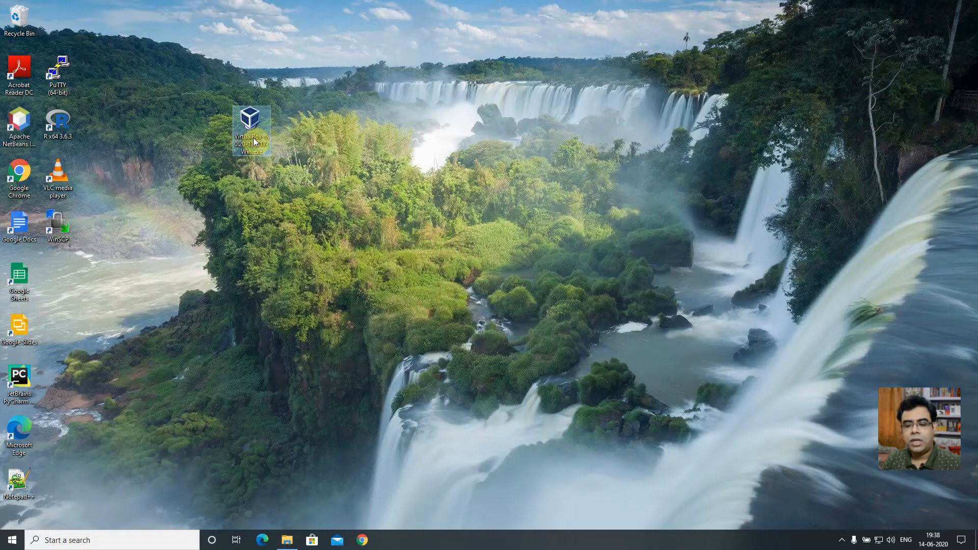
pyautogui.doubleClick(252, 131)
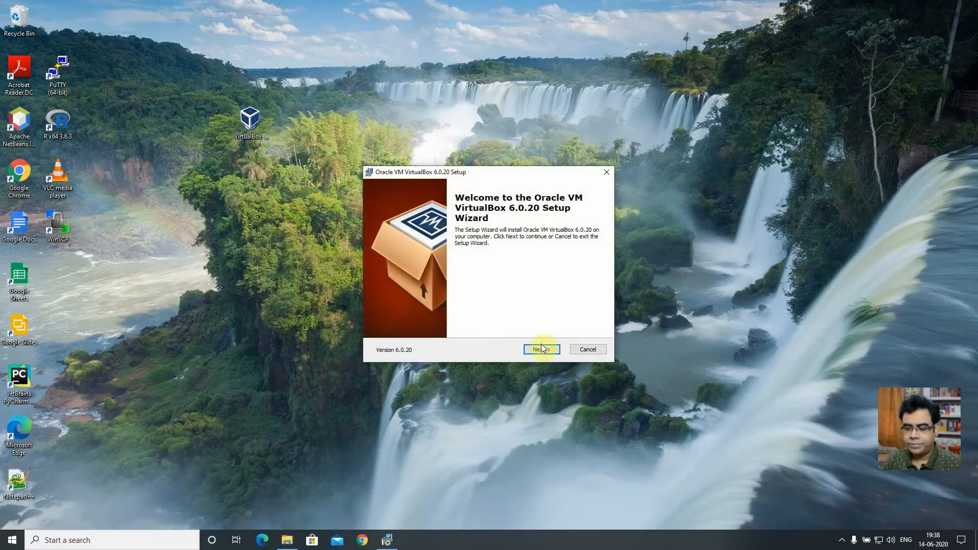
# - Install VirtualBox 6.0.20 with default features, shortcuts and network settings, without launching it afterwards
pyautogui.click(541, 348)
pyautogui.click(543, 350)
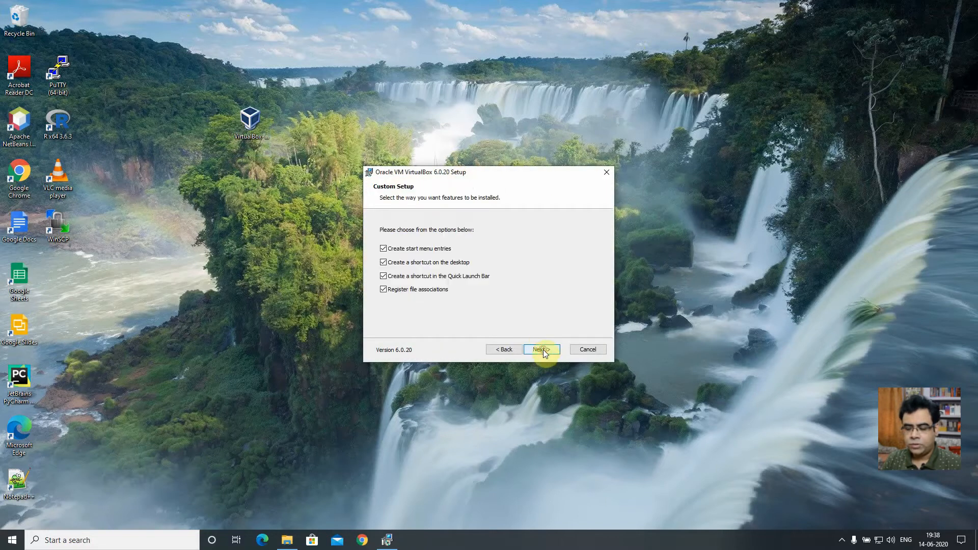
pyautogui.click(541, 350)
pyautogui.click(541, 349)
pyautogui.click(541, 350)
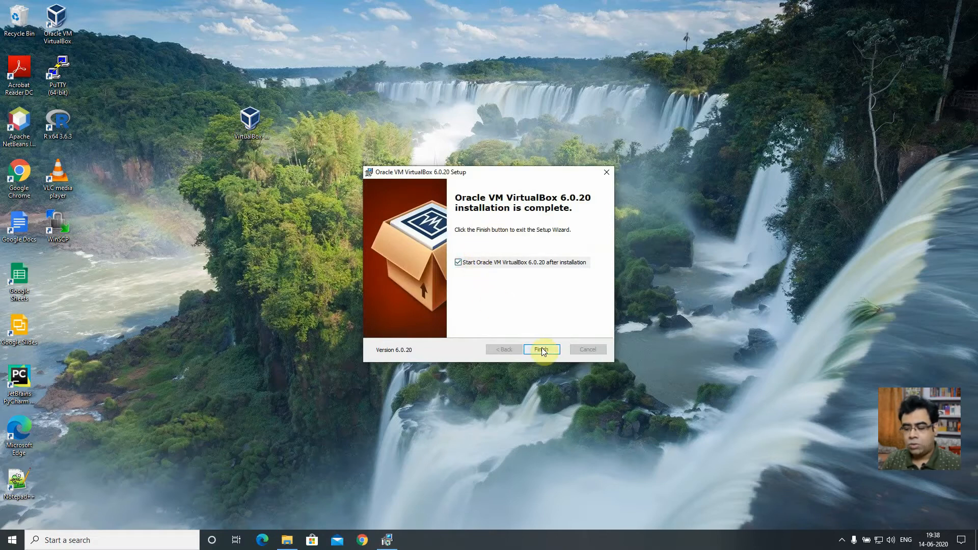
pyautogui.click(502, 263)
pyautogui.click(540, 353)
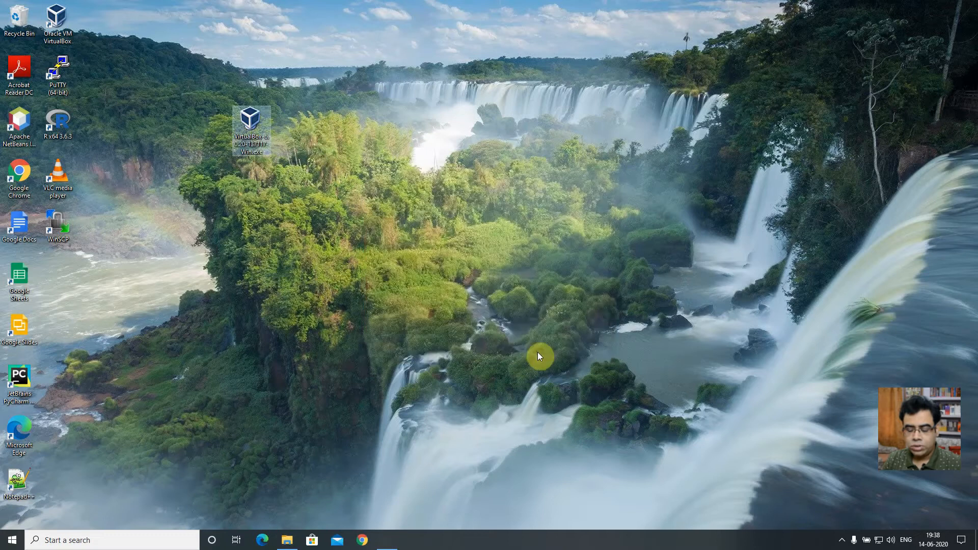
pyautogui.click(487, 341)
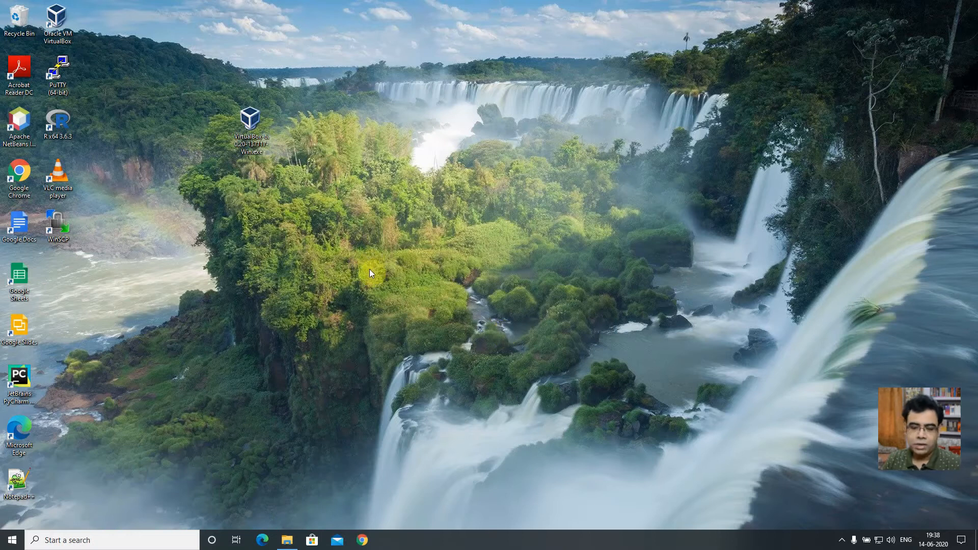
# - Search 'centos 7 download' in Chrome, open the CentOS 7.8.2003 ISO mirrors list, then close Chrome
pyautogui.click(362, 540)
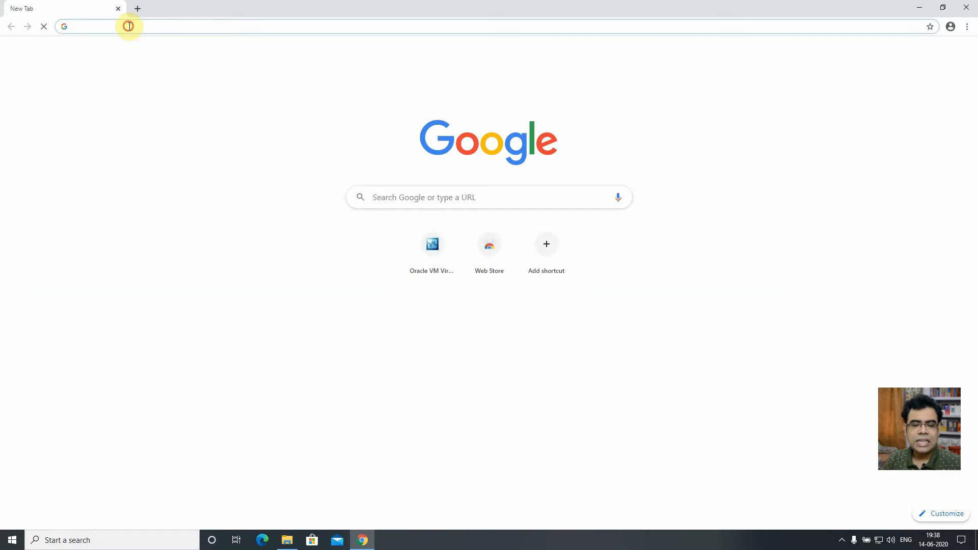
pyautogui.click(130, 26)
pyautogui.write('cent')
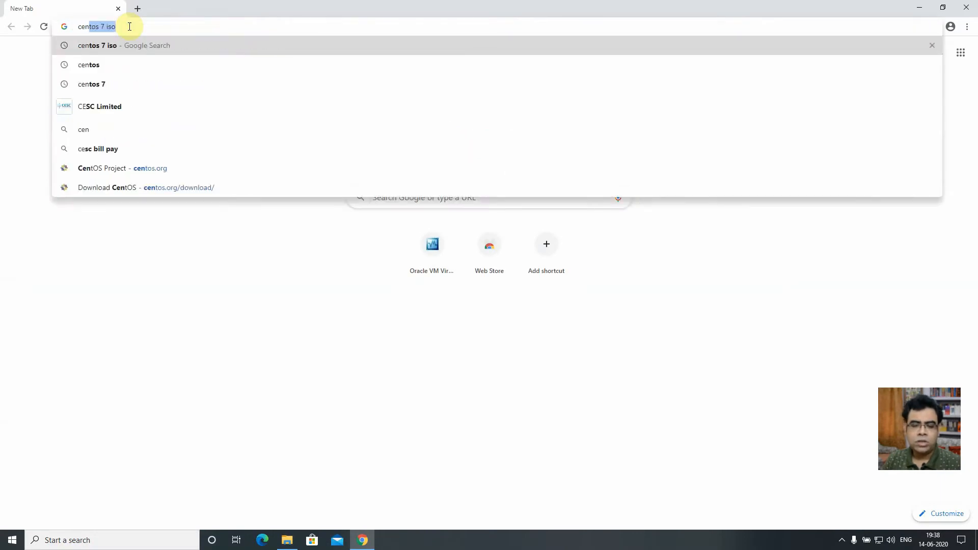
pyautogui.write('os 7 d')
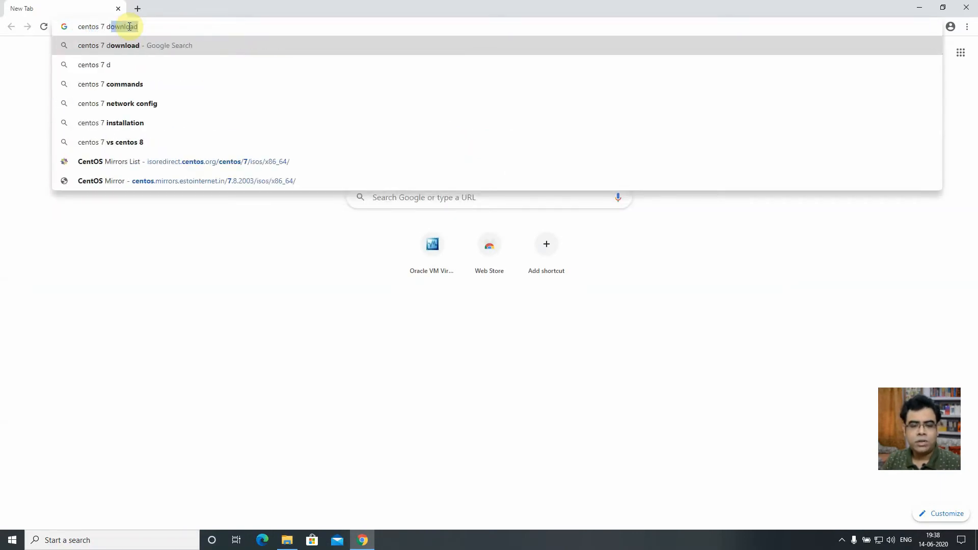
pyautogui.press('BackSpace')
pyautogui.press('Up')
pyautogui.press('Return')
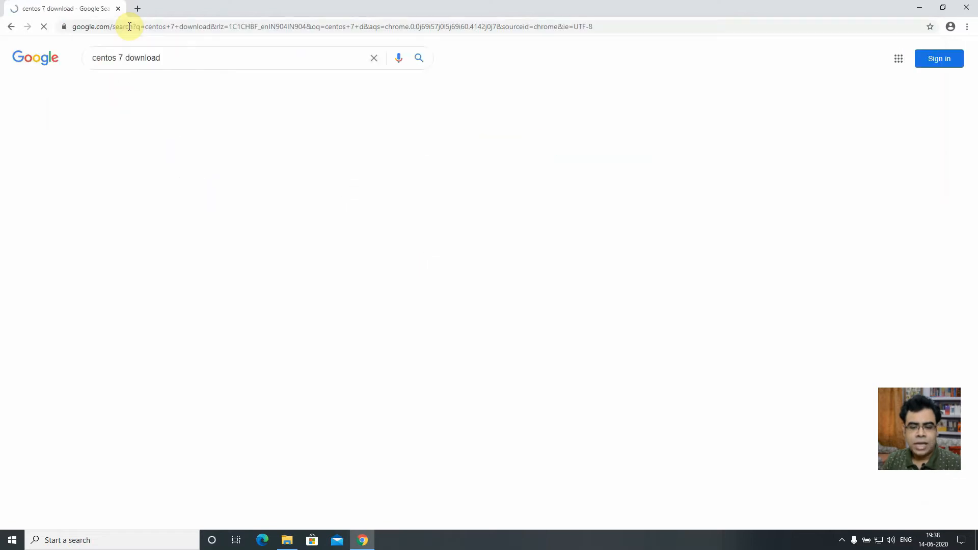
pyautogui.click(167, 221)
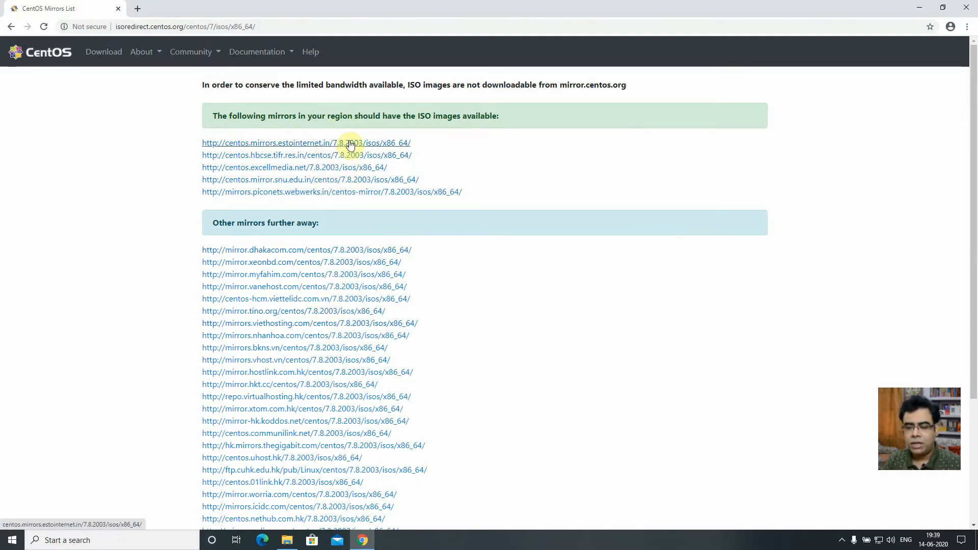
pyautogui.click(967, 8)
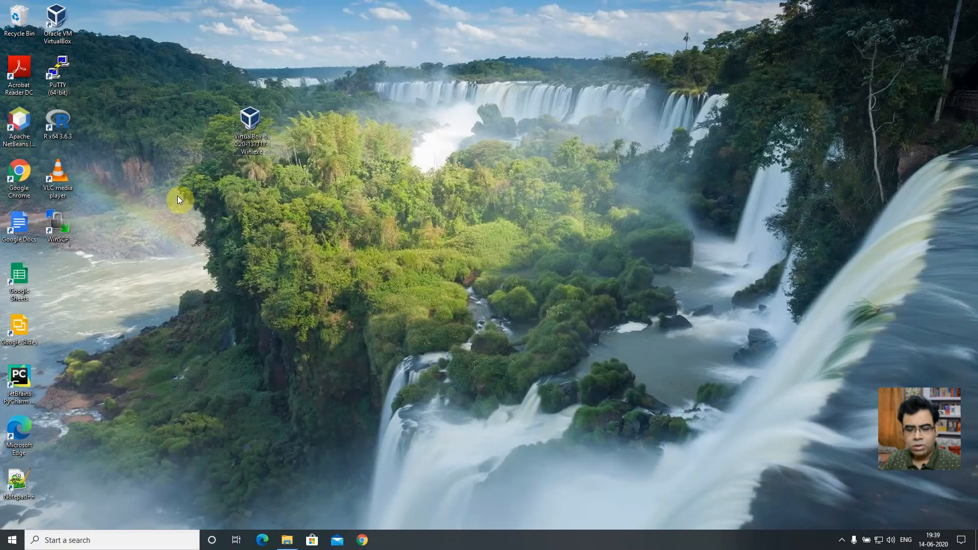
# - Verify CentOS-7-x86_64-DVD-1908.iso (4.34 GB) is in Downloads, then close File Explorer
pyautogui.press('super+e')
pyautogui.click(57, 111)
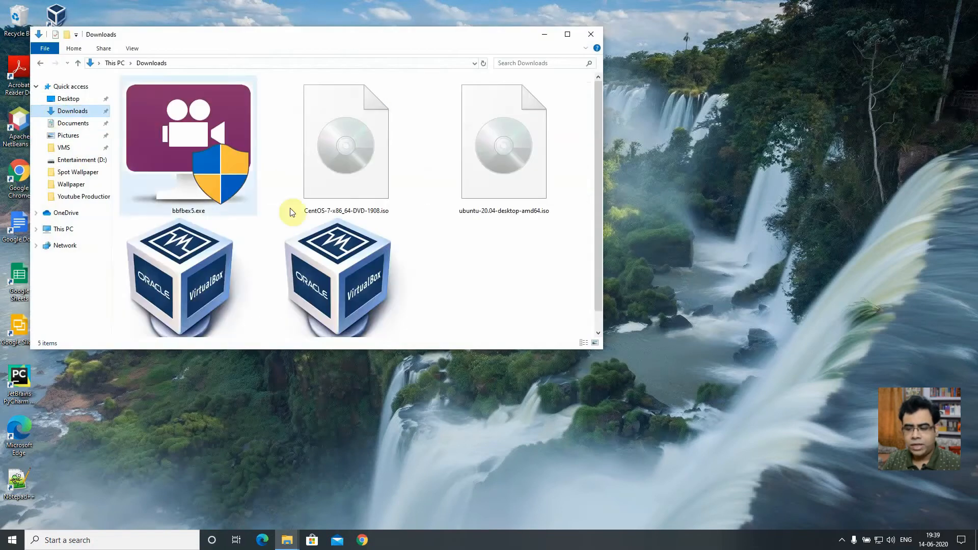
pyautogui.click(567, 36)
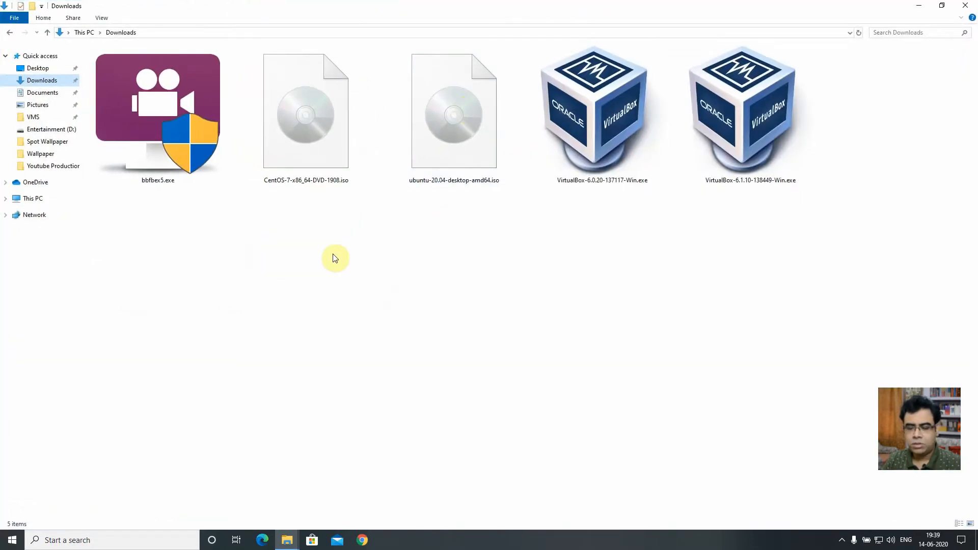
pyautogui.click(302, 137)
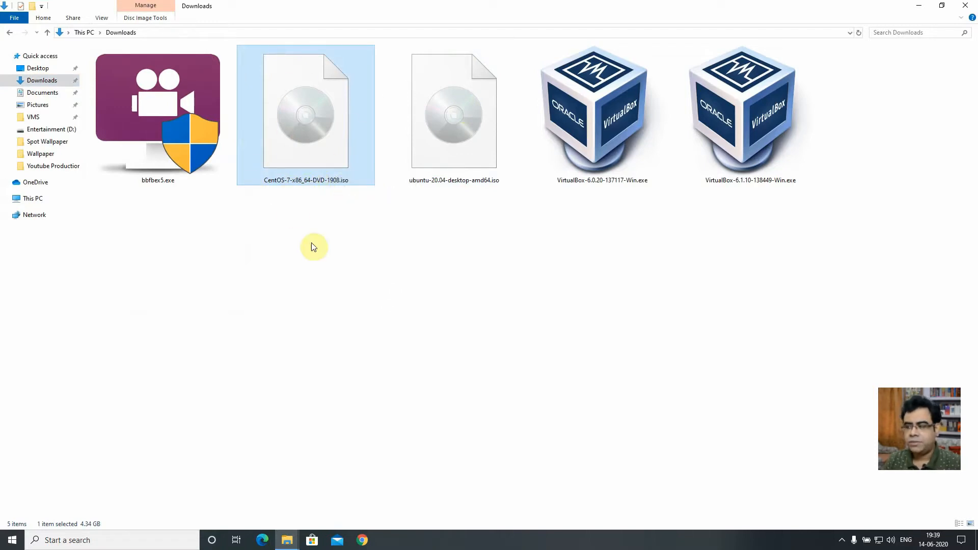
pyautogui.click(967, 5)
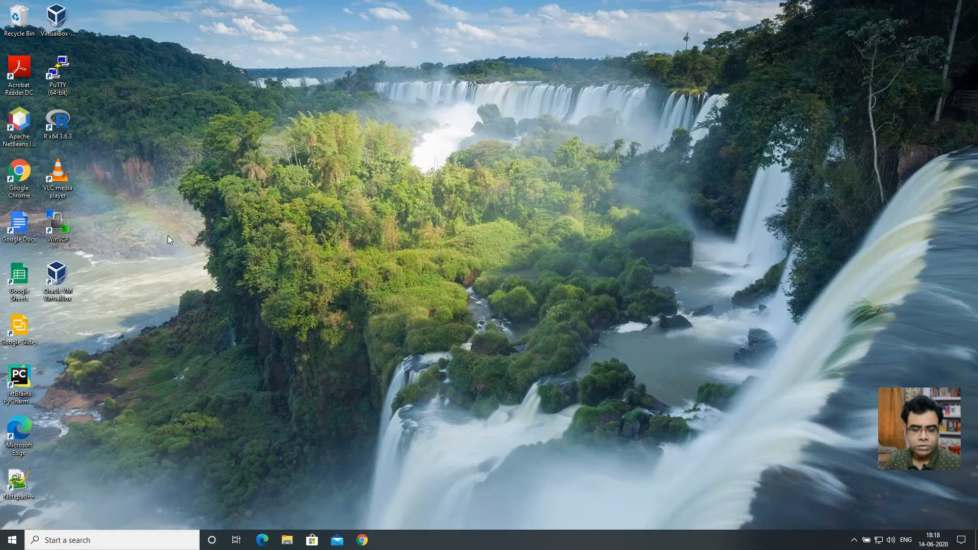
# - Launch VirtualBox Manager and start a new machine named CENTOS with 2048 MB memory
pyautogui.doubleClick(57, 278)
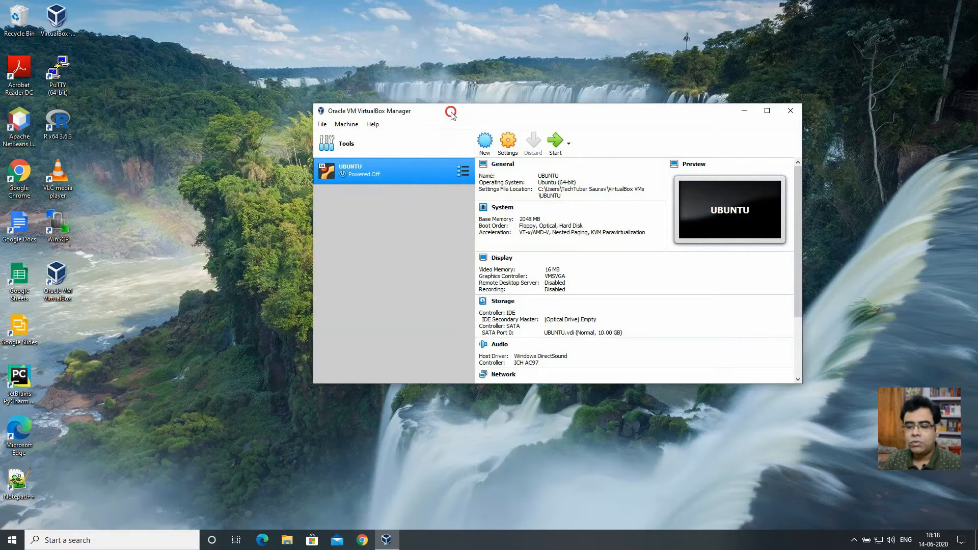
pyautogui.moveTo(450, 112); pyautogui.dragTo(386, 110)
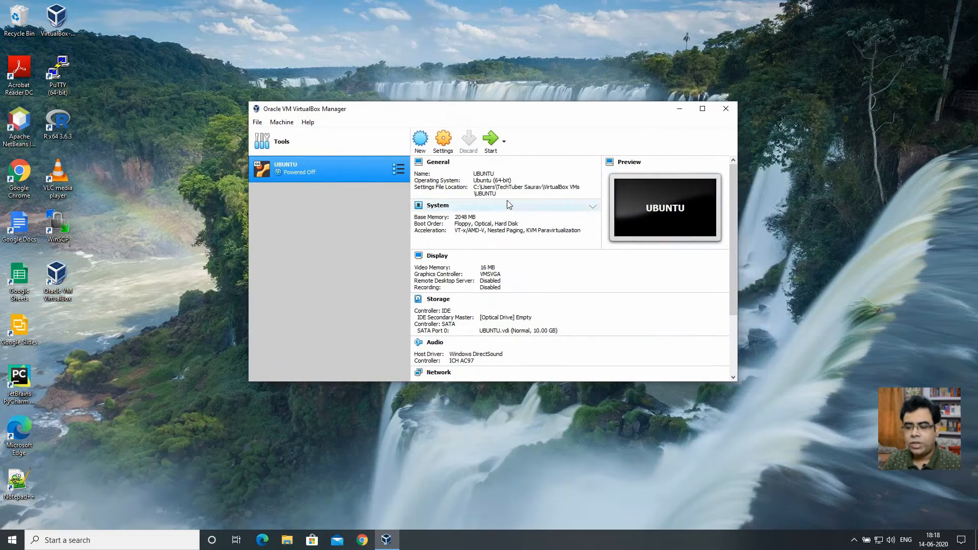
pyautogui.click(420, 142)
pyautogui.moveTo(470, 161); pyautogui.dragTo(436, 155)
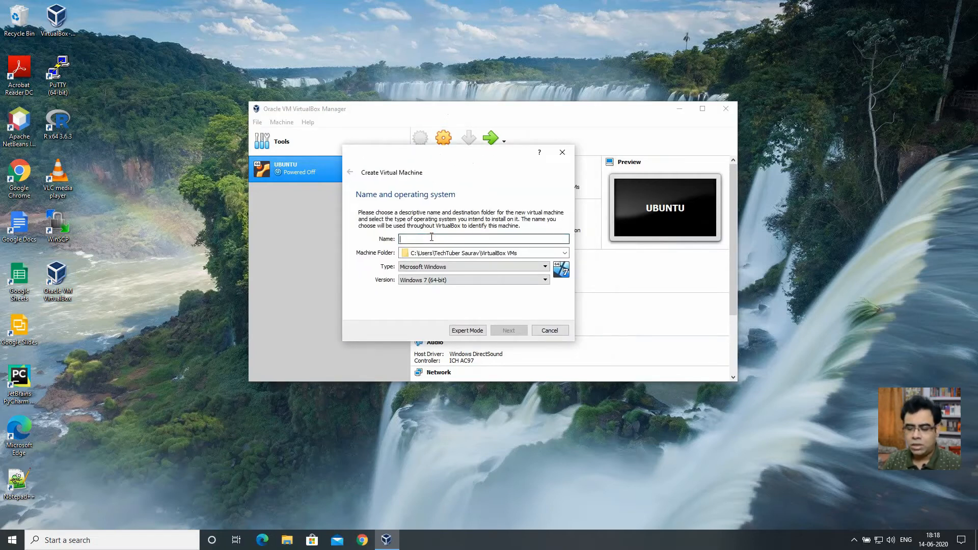
pyautogui.write('CENTOS')
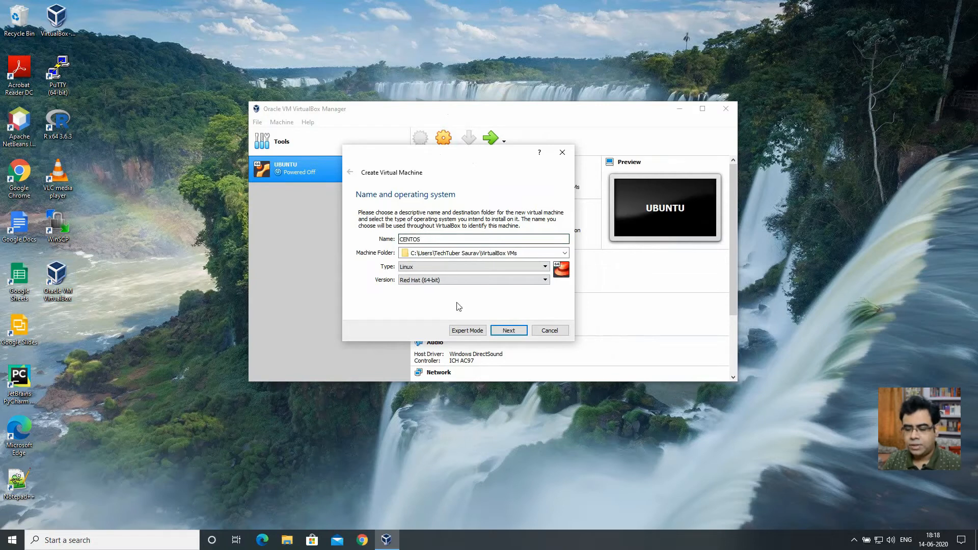
pyautogui.click(507, 330)
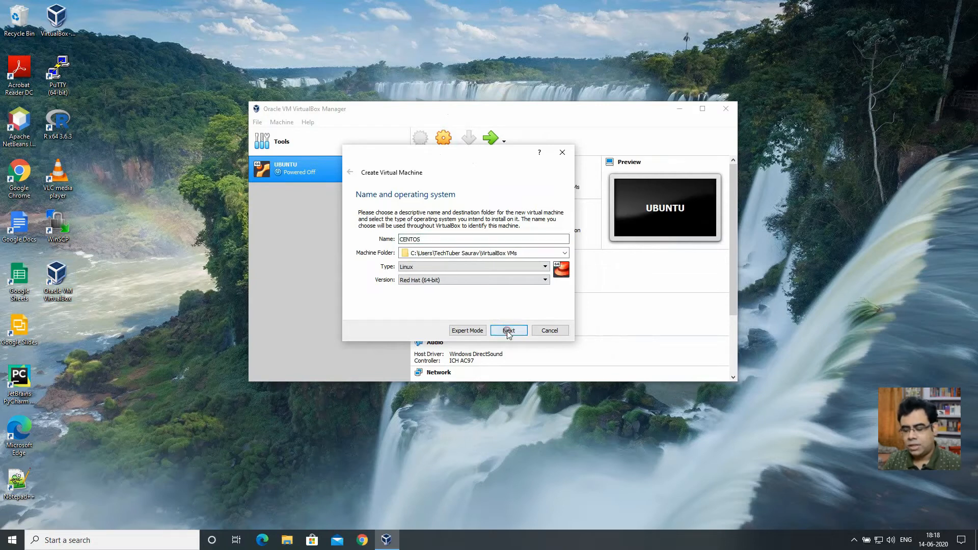
pyautogui.doubleClick(535, 245)
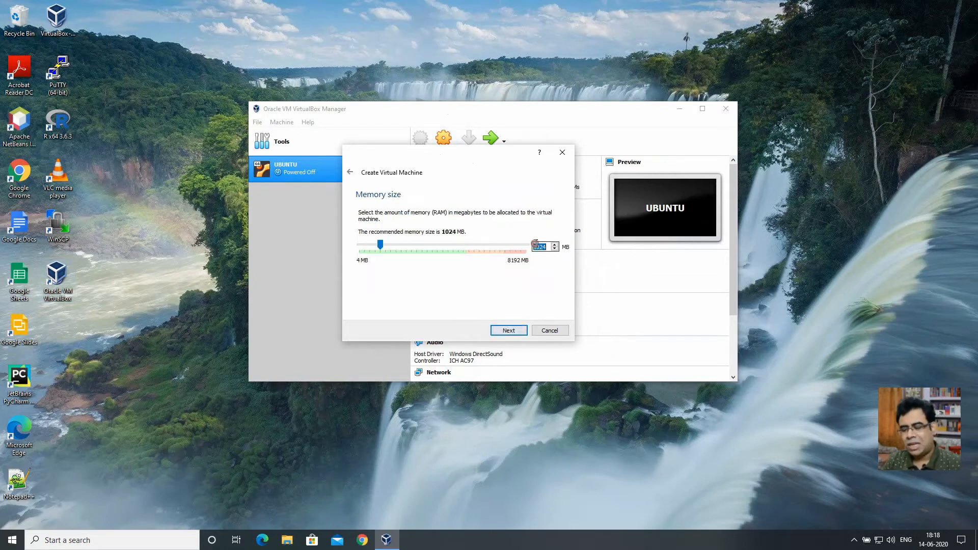
pyautogui.write('2048')
pyautogui.click(507, 330)
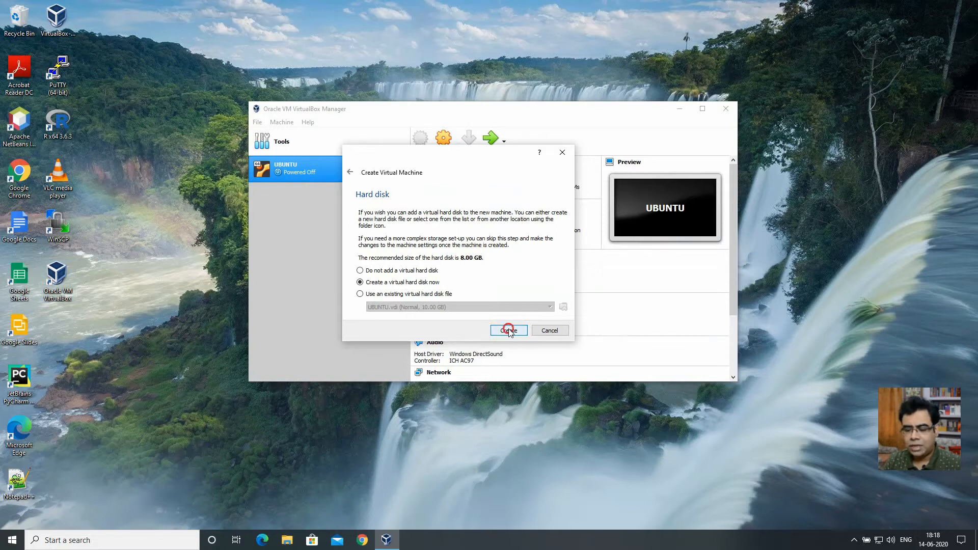
# - Give the machine a new dynamically allocated 8 GB VDI hard disk
pyautogui.click(508, 330)
pyautogui.click(488, 348)
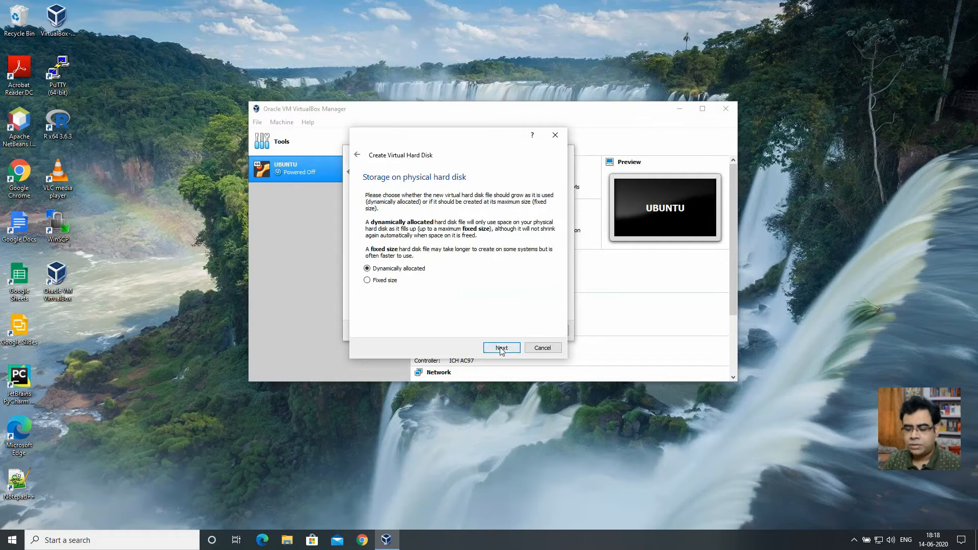
pyautogui.click(501, 348)
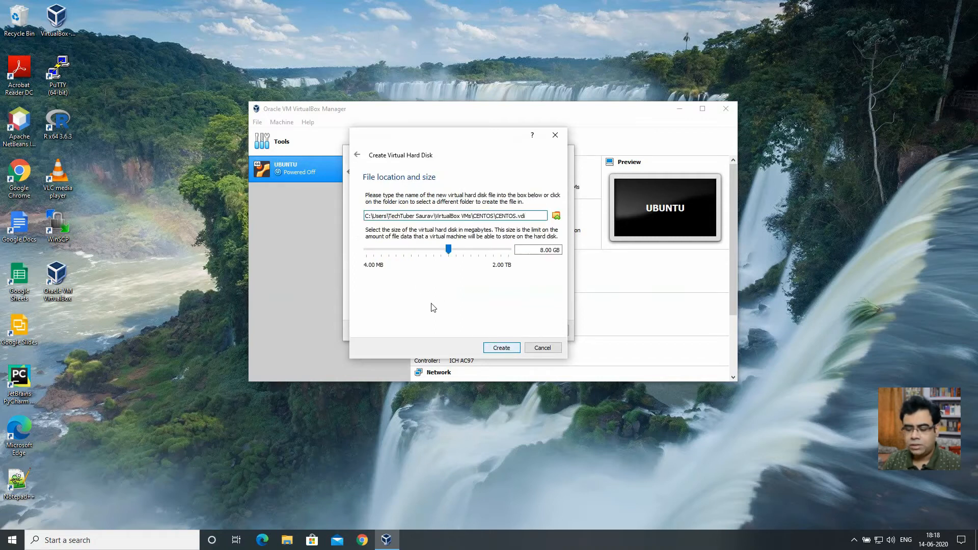
pyautogui.click(502, 347)
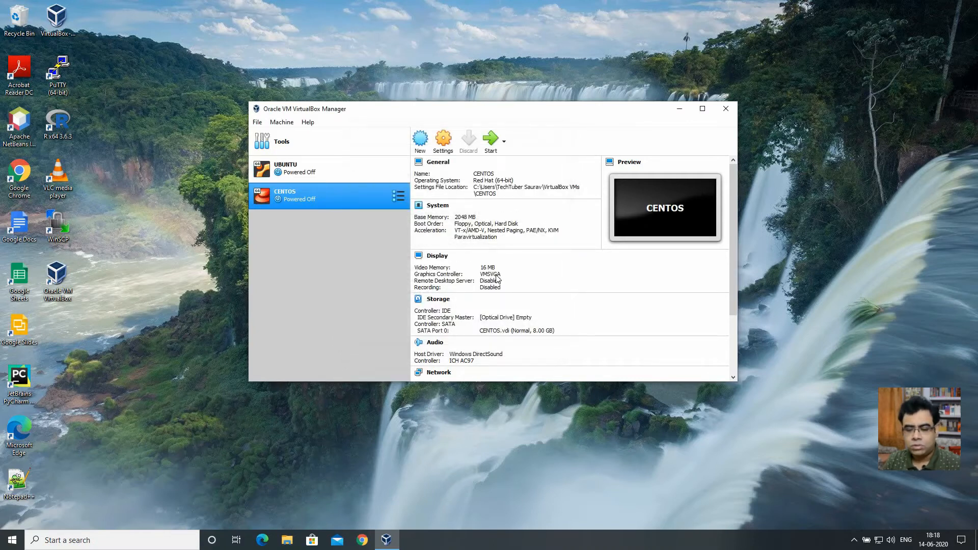
# - Boot the CENTOS machine with CentOS-7-x86_64-DVD-1908.iso as its start-up disk
pyautogui.doubleClick(316, 194)
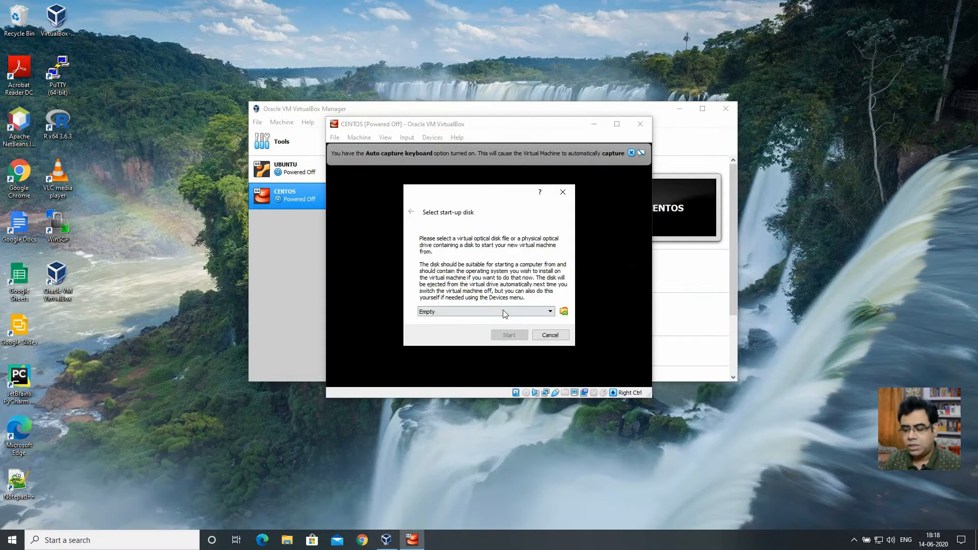
pyautogui.click(563, 311)
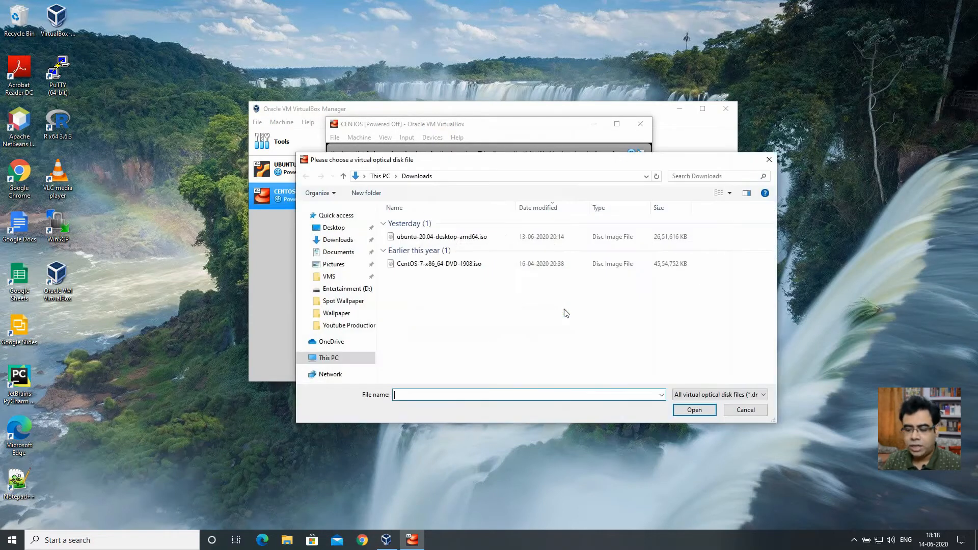
pyautogui.click(415, 267)
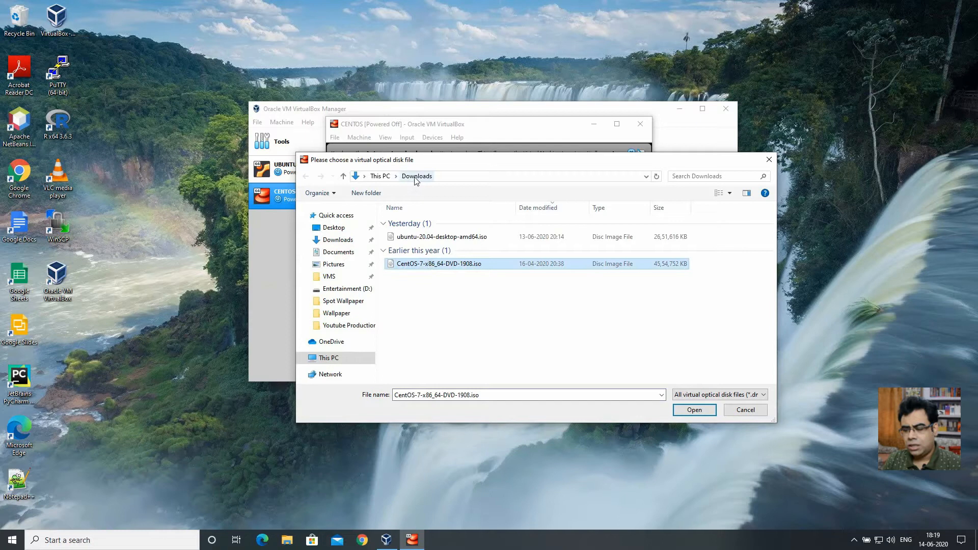
pyautogui.click(688, 411)
pyautogui.click(508, 335)
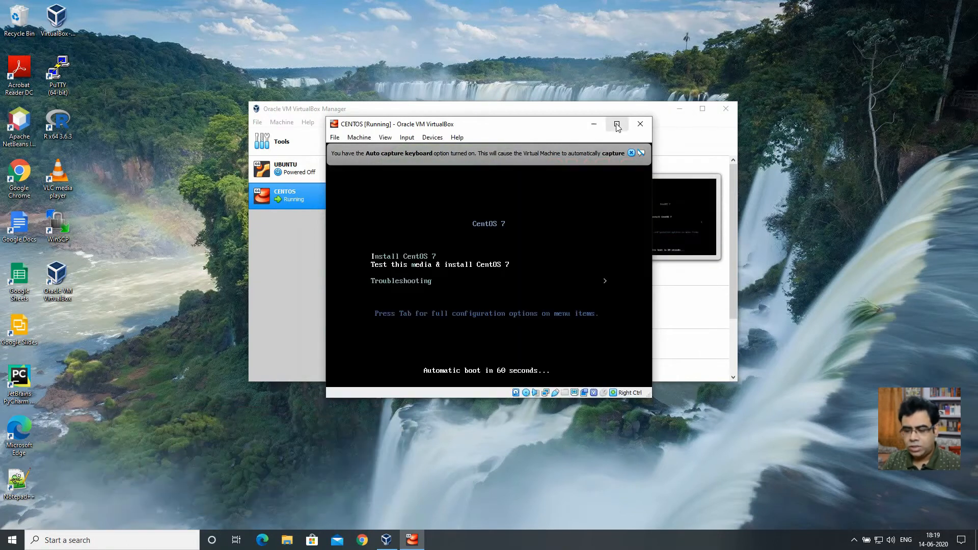
# - Choose Install CentOS 7 from the boot menu, then reposition and enlarge the VM window
pyautogui.press('Up')
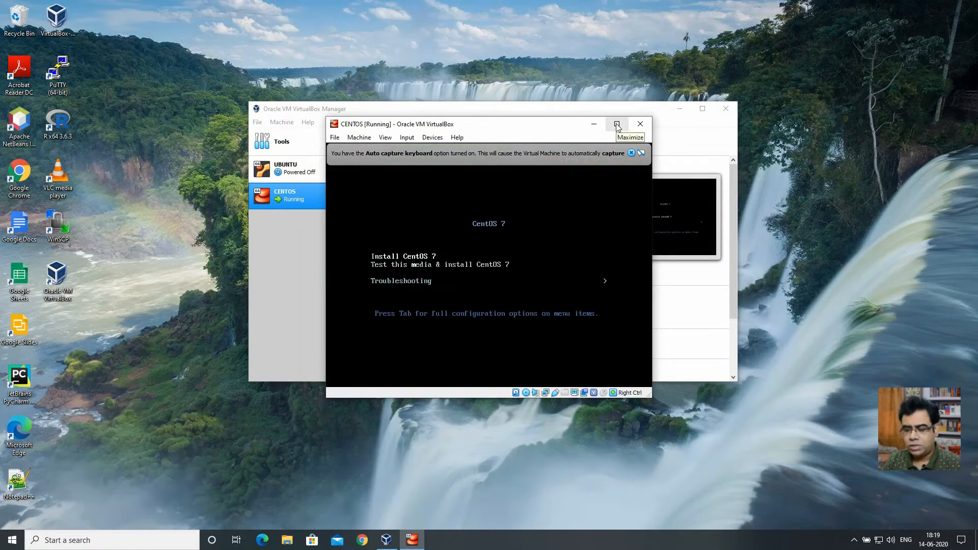
pyautogui.press('Return')
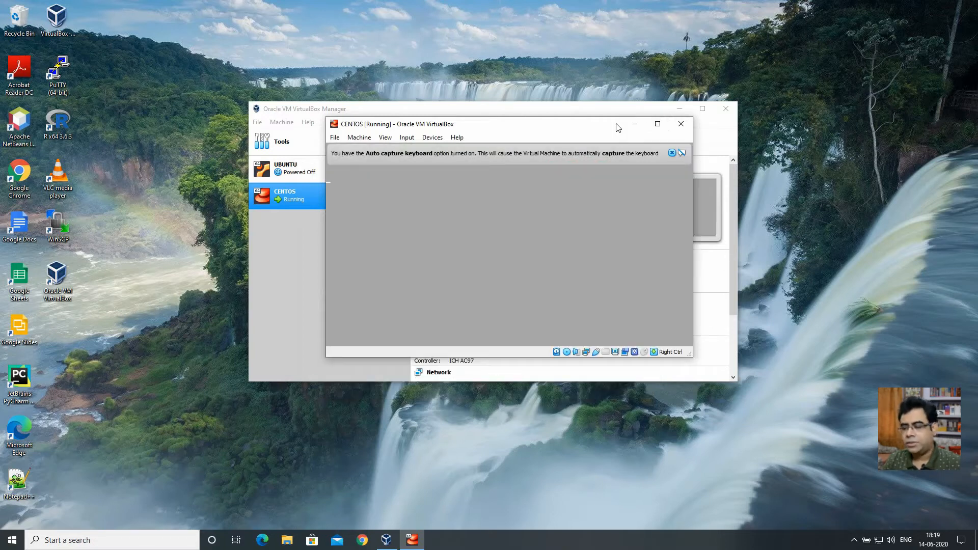
pyautogui.moveTo(600, 130); pyautogui.dragTo(518, 112)
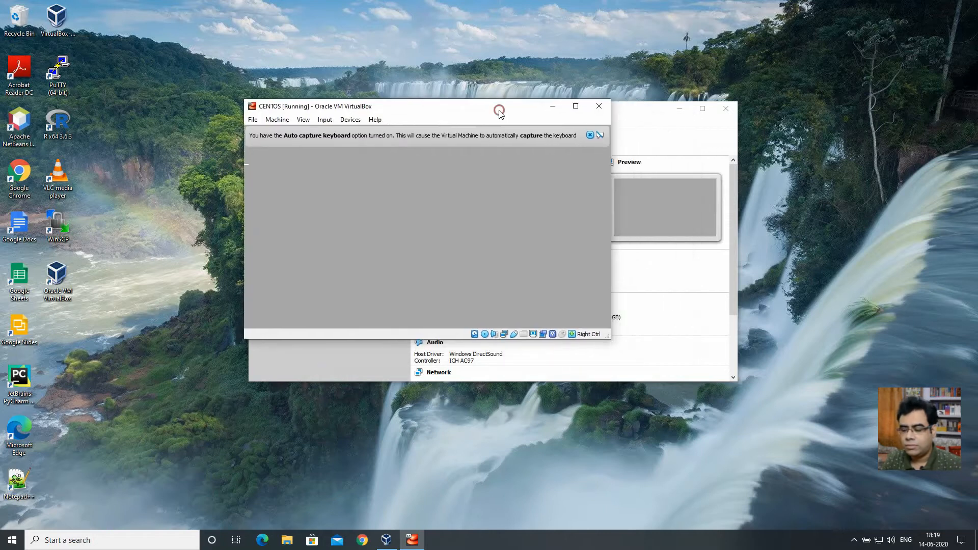
pyautogui.moveTo(611, 339); pyautogui.dragTo(770, 424)
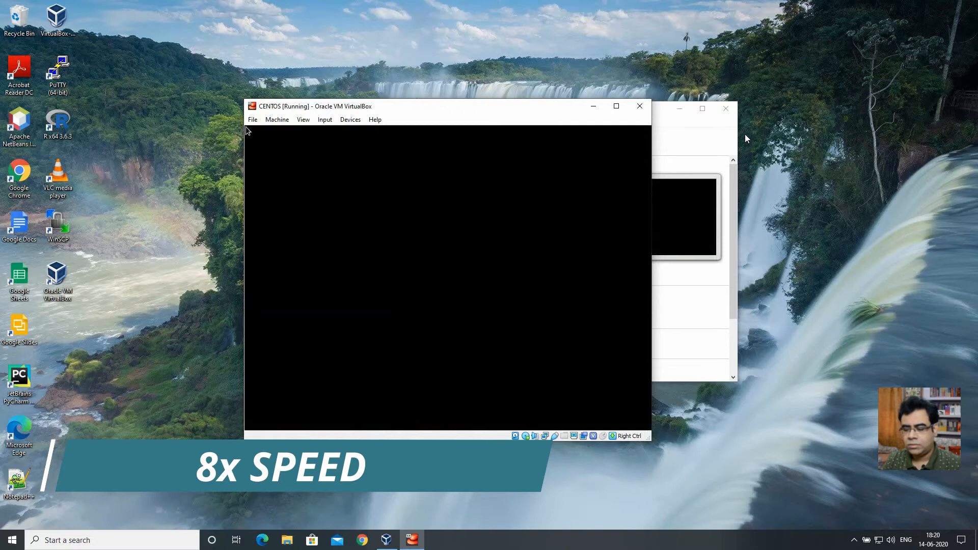
# - Pass the welcome screen, pick Asia/Kolkata under Date & Time, then view Software Selection
pyautogui.click(628, 420)
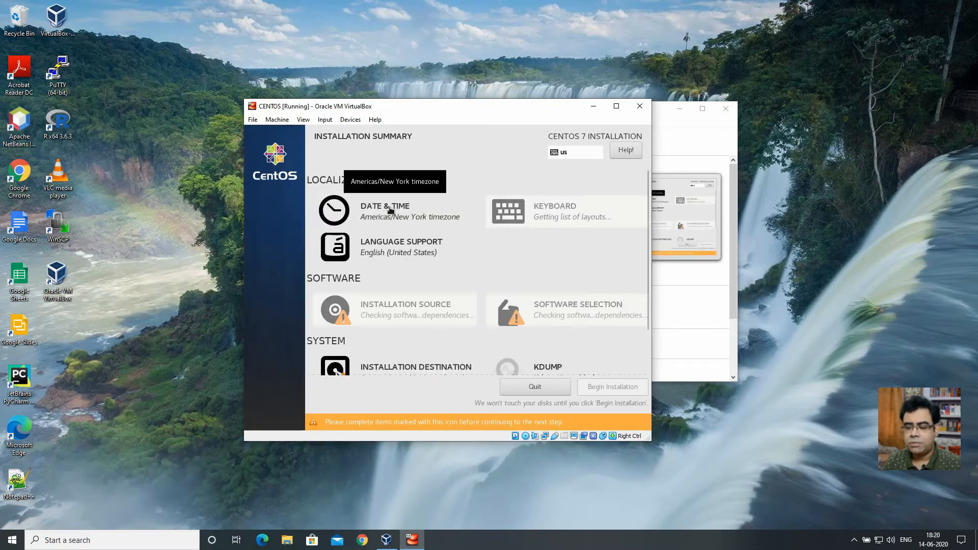
pyautogui.click(389, 210)
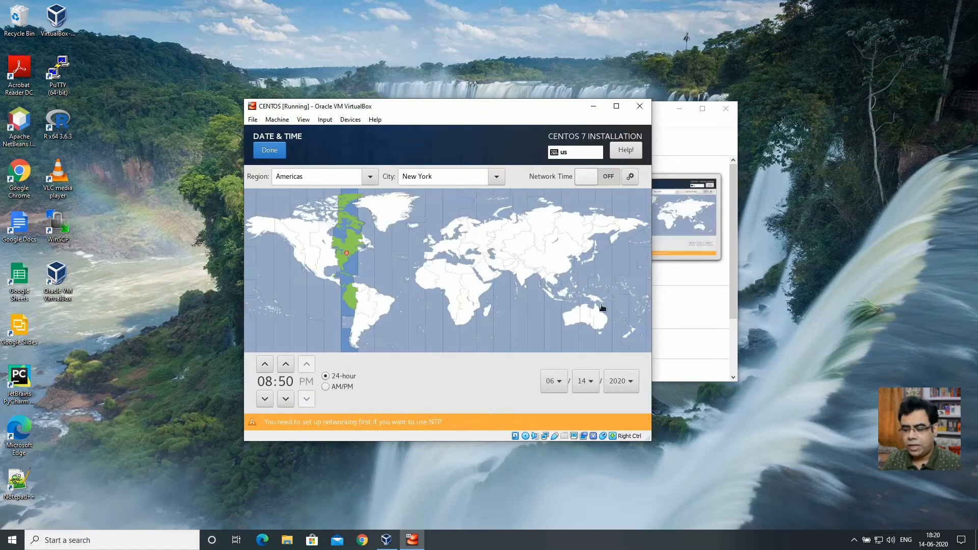
pyautogui.click(524, 278)
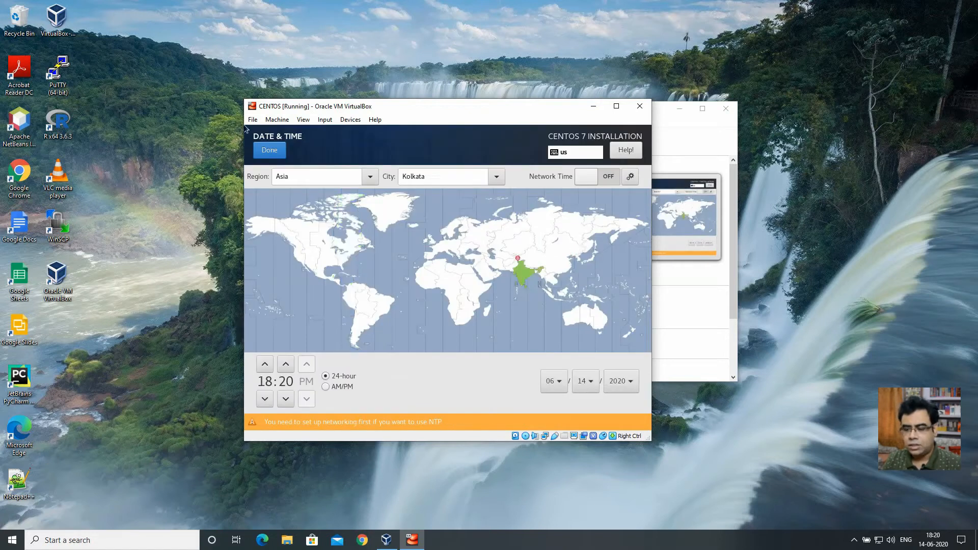
pyautogui.click(269, 150)
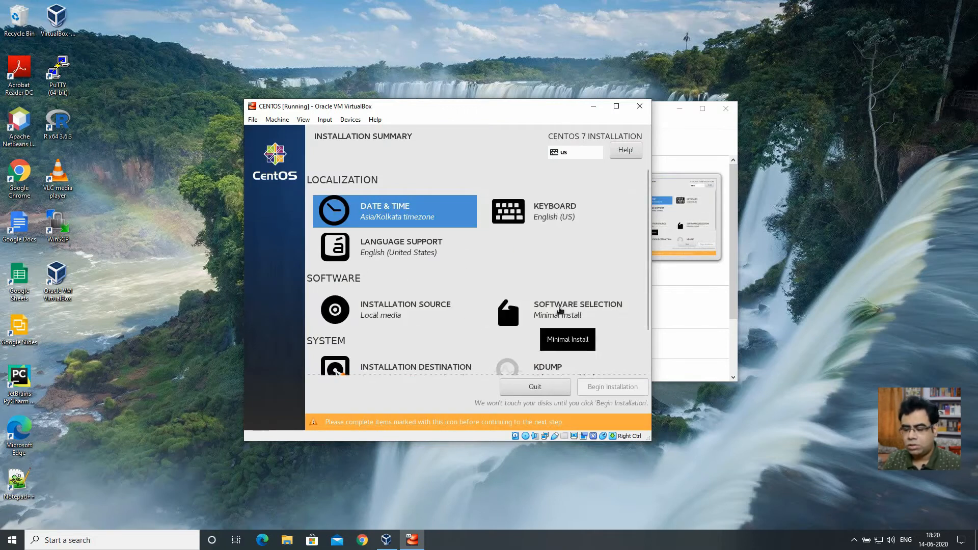
pyautogui.click(559, 309)
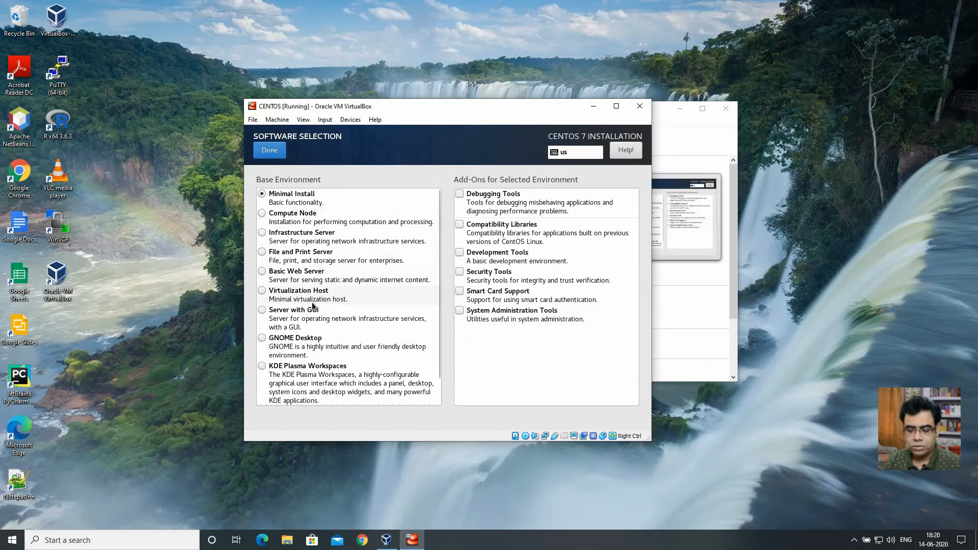
# - Select GNOME Desktop under Base Environment and confirm with Done
pyautogui.click(296, 346)
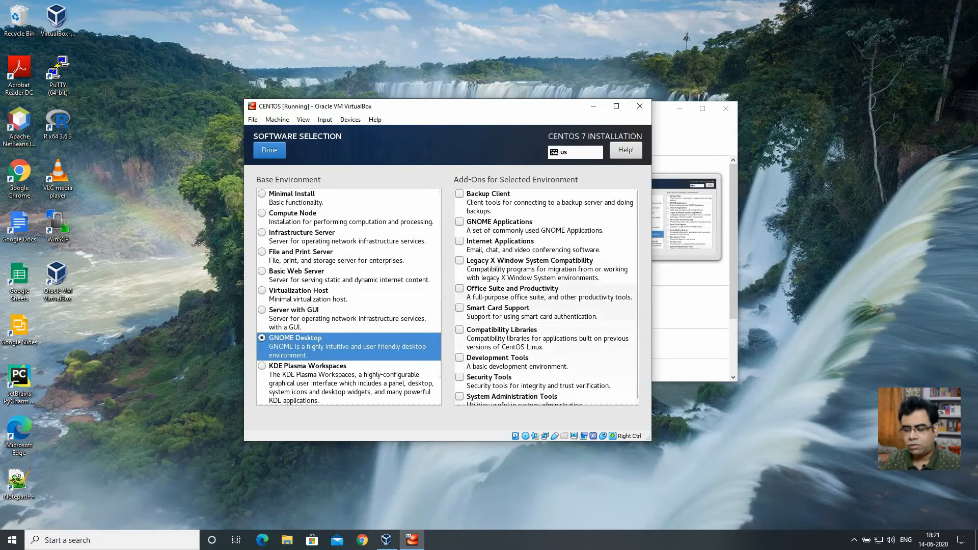
pyautogui.click(266, 151)
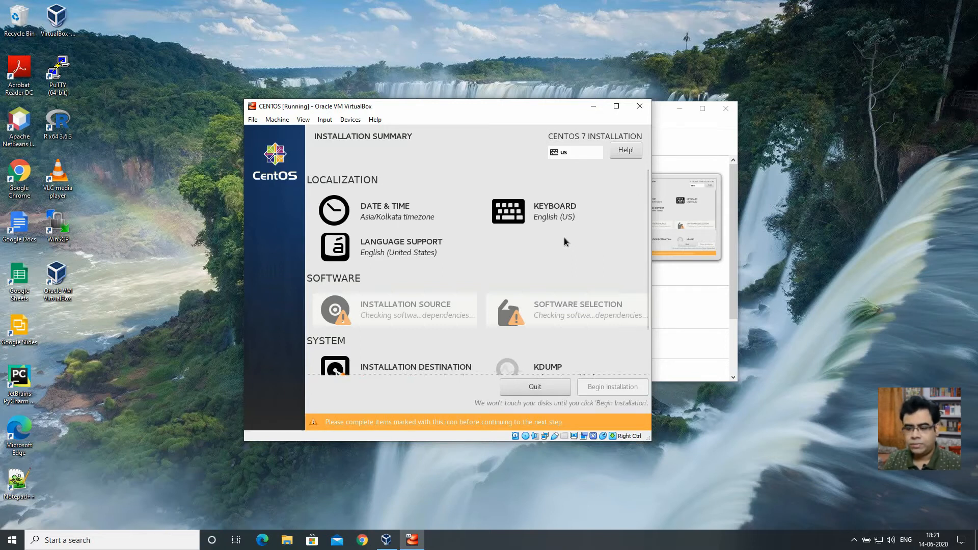
# - Select the 8192 MiB ATA VBOX HARDDISK as the CentOS installation destination and confirm it
pyautogui.scroll(-2, 563, 239)
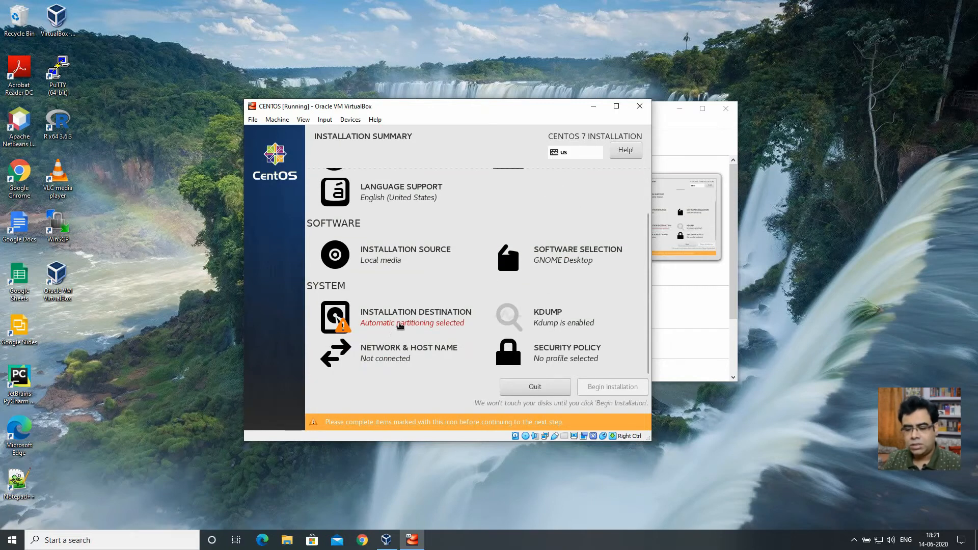
pyautogui.click(395, 329)
pyautogui.click(279, 260)
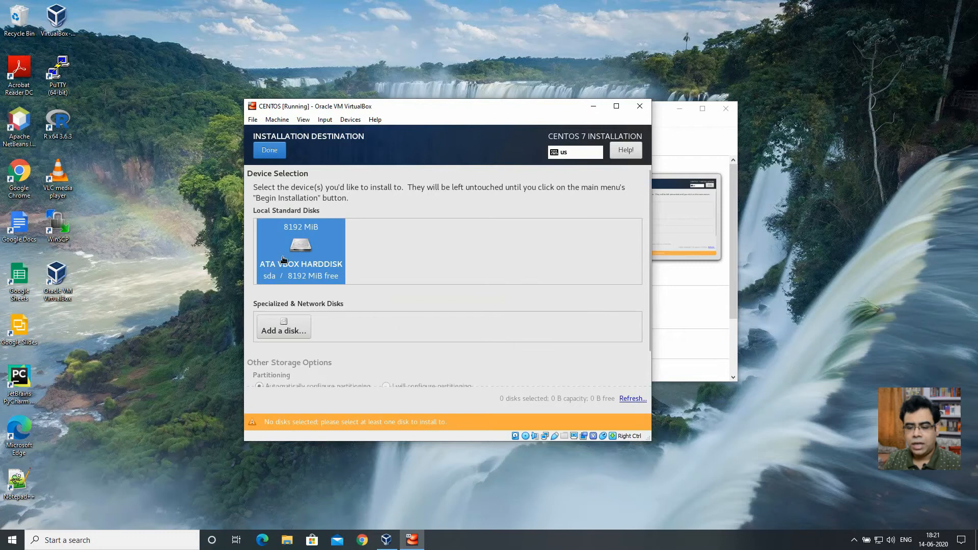
pyautogui.click(269, 150)
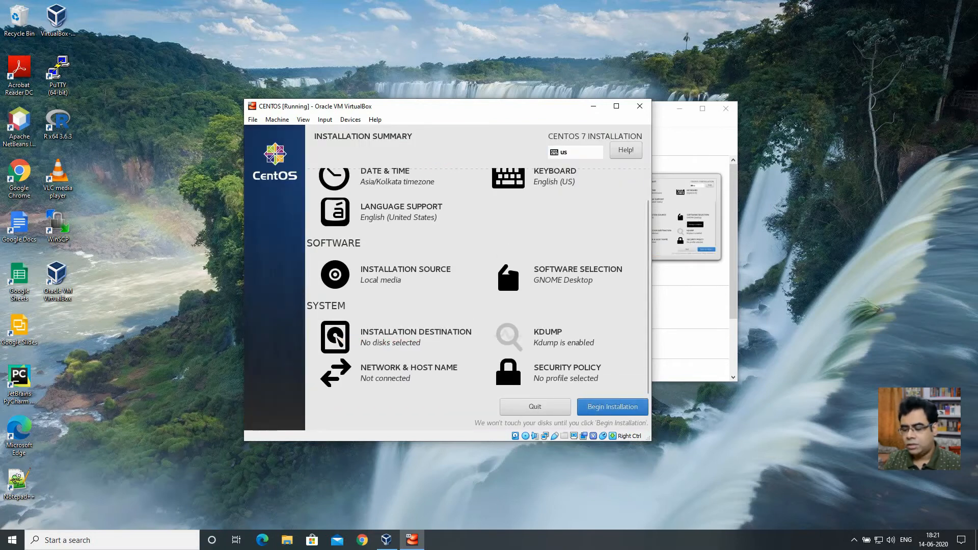
# - Begin the CentOS installation and set the root password, accepting the weak-password warning
pyautogui.click(619, 410)
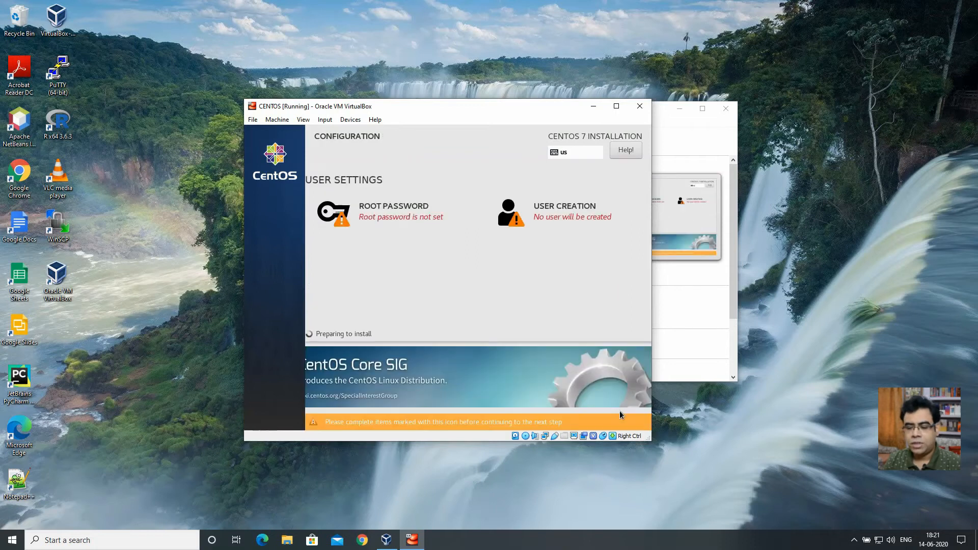
pyautogui.click(396, 218)
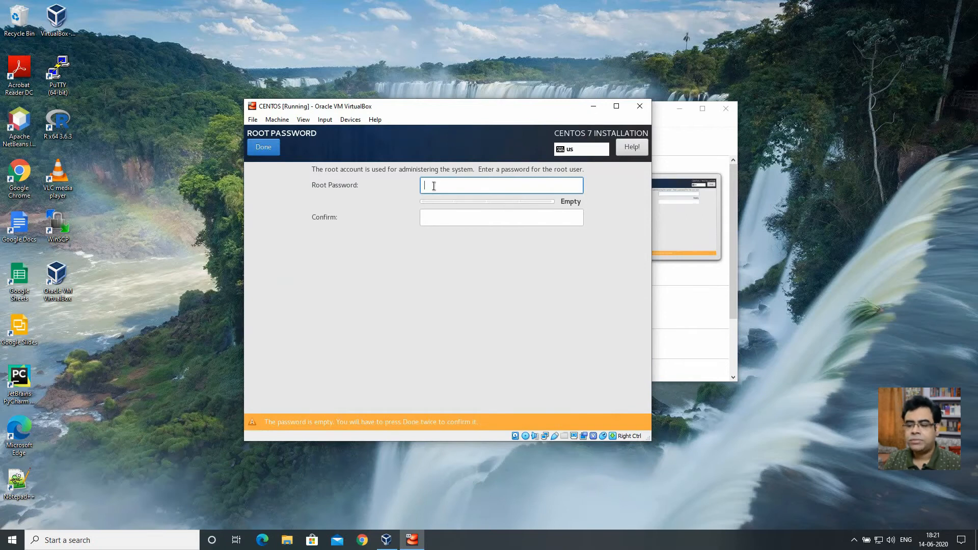
pyautogui.write('12345678')
pyautogui.press('Tab')
pyautogui.write('12345678')
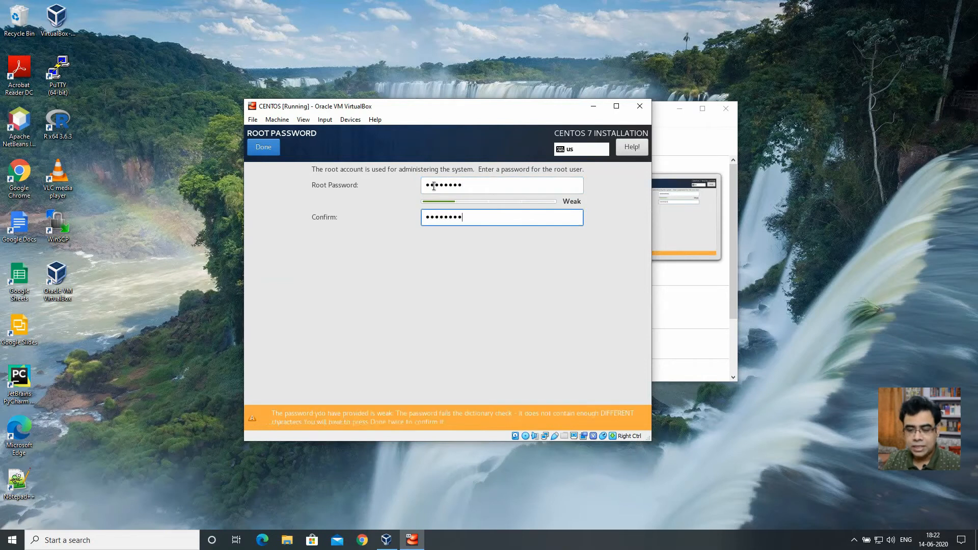
pyautogui.click(263, 148)
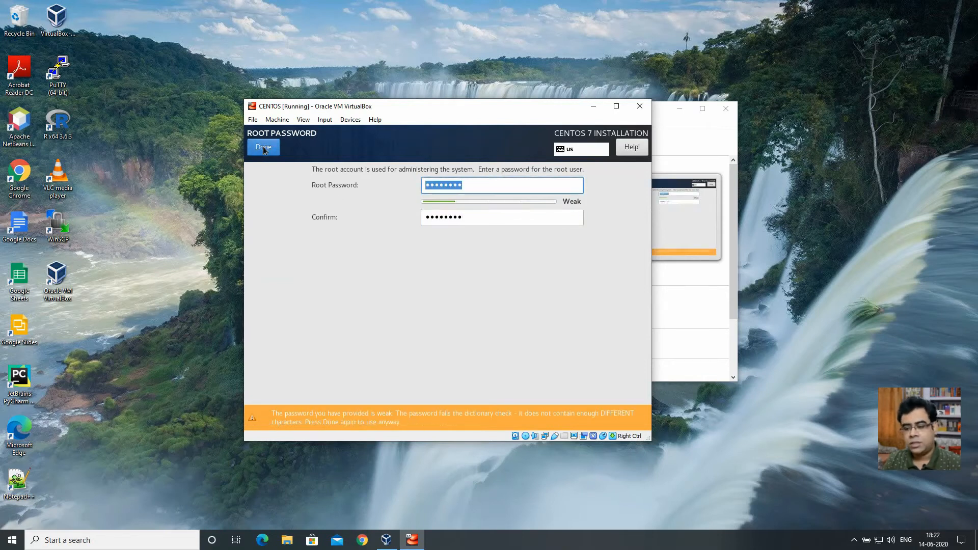
pyautogui.click(264, 148)
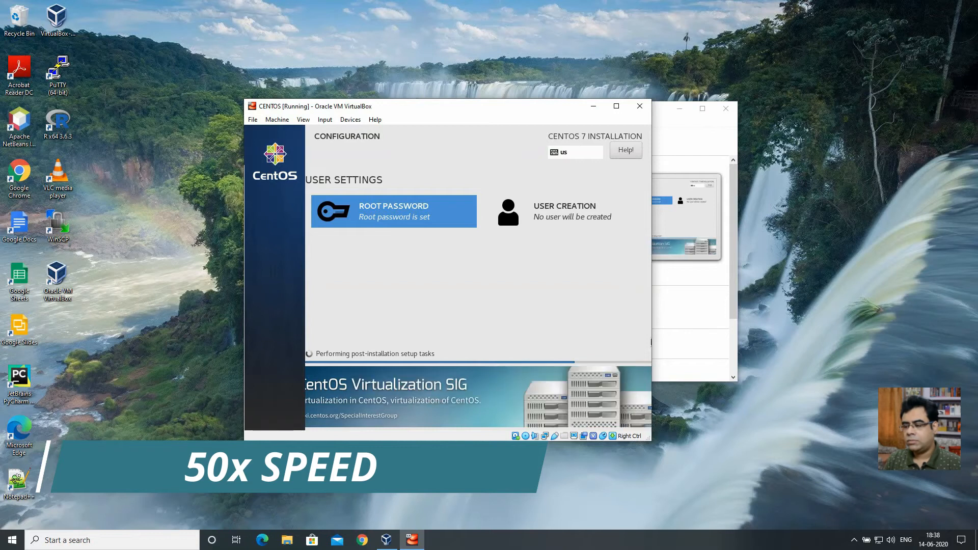
# - Release the mouse with Right Ctrl, refocus the VM and reboot the finished CentOS installation
pyautogui.press('Control_R')
pyautogui.click(848, 420)
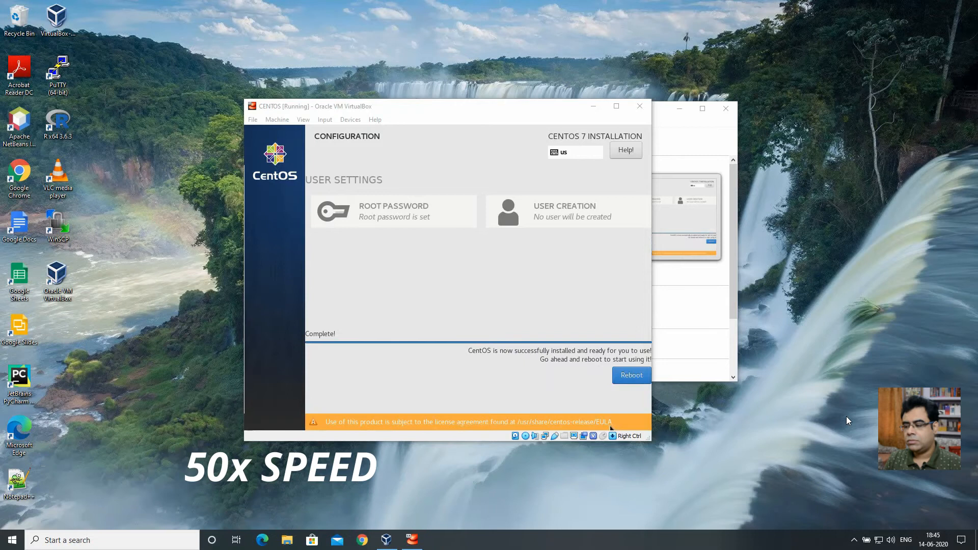
pyautogui.click(629, 377)
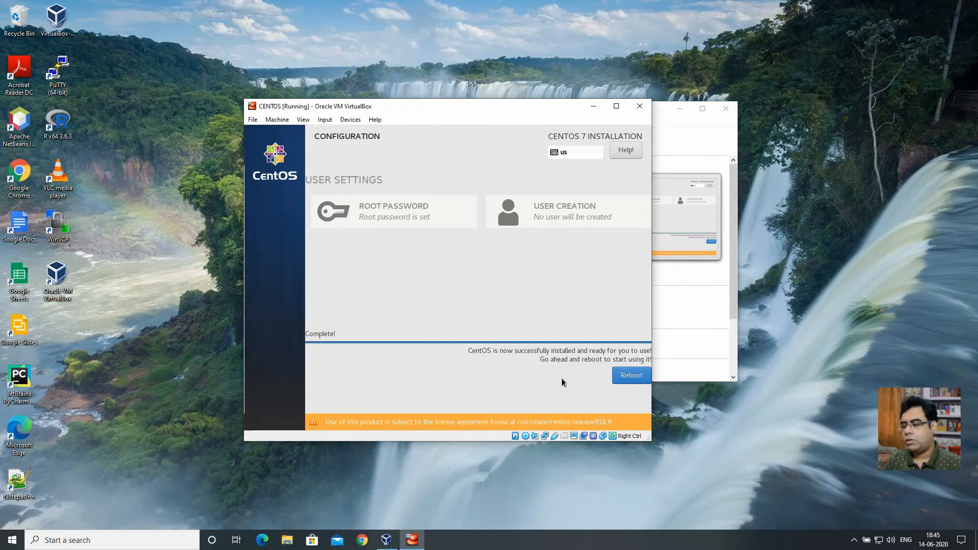
pyautogui.click(626, 379)
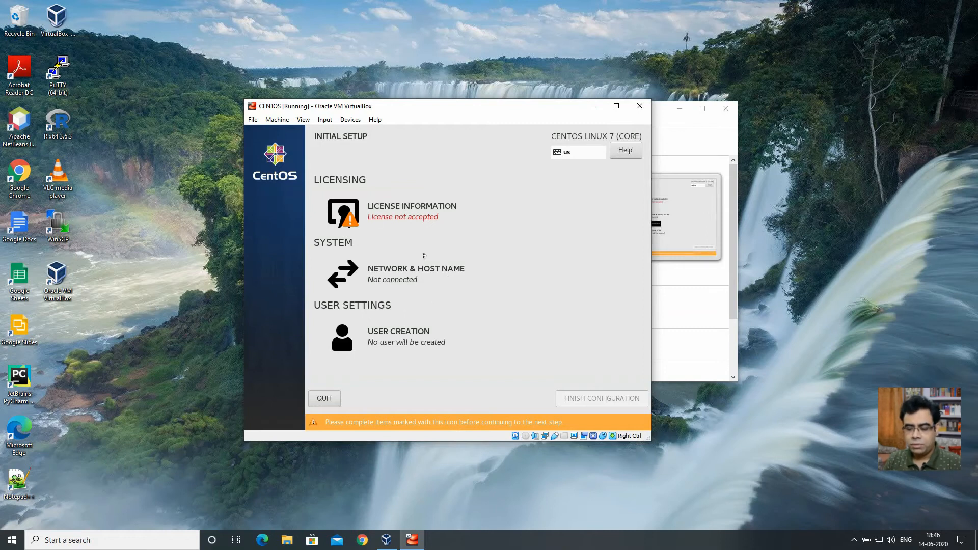
# - Accept the CentOS license agreement and finish the initial configuration
pyautogui.click(352, 208)
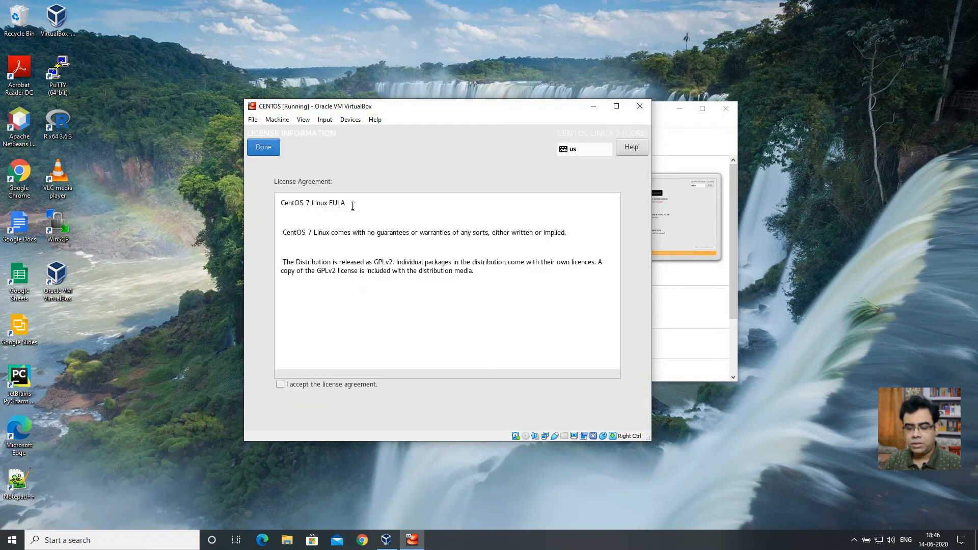
pyautogui.click(283, 384)
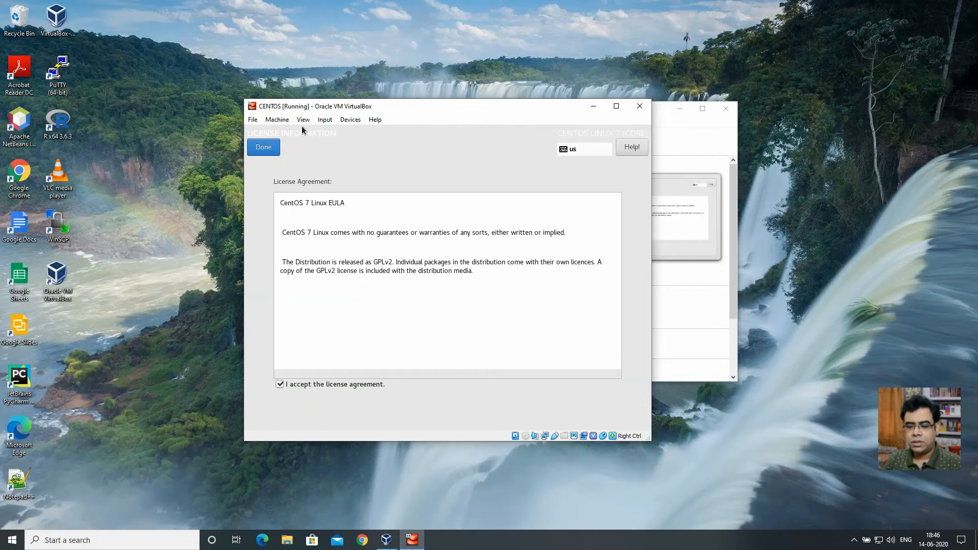
pyautogui.click(256, 150)
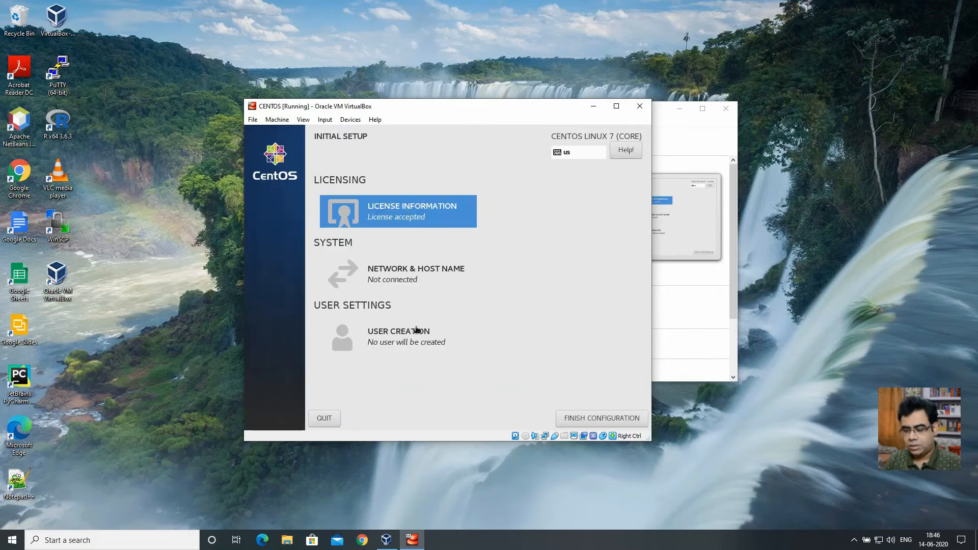
pyautogui.click(603, 417)
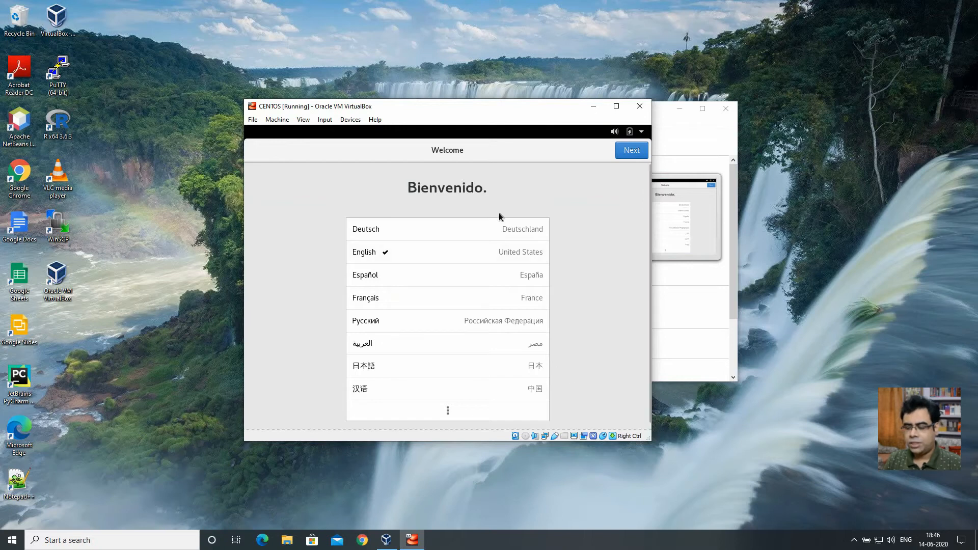
# - Keep English with the English (US) keyboard layout and turn Location Services off
pyautogui.click(641, 152)
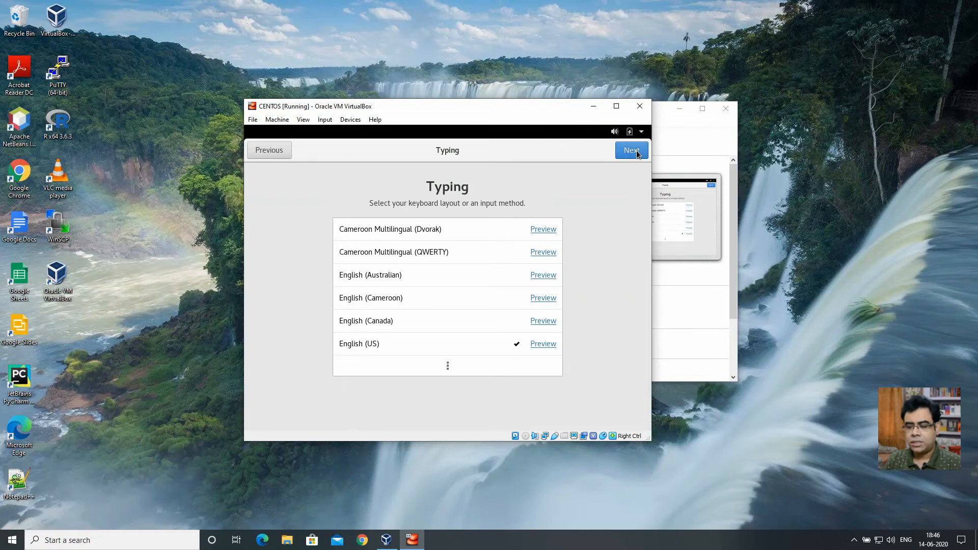
pyautogui.click(636, 153)
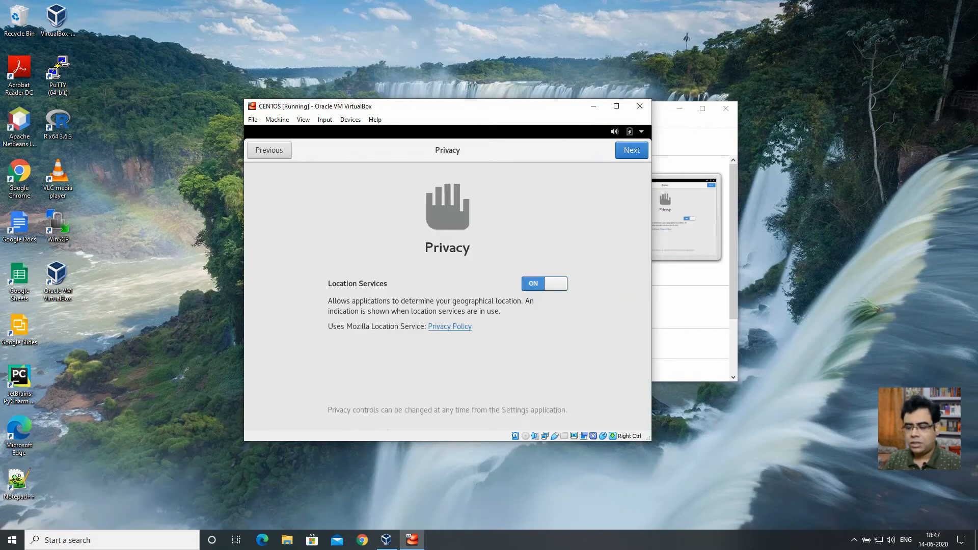
pyautogui.click(531, 283)
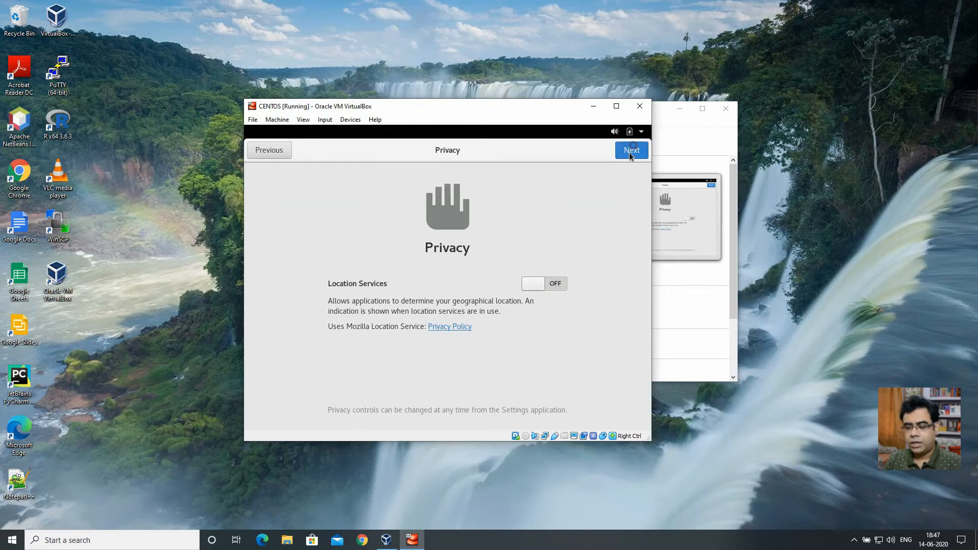
pyautogui.click(630, 151)
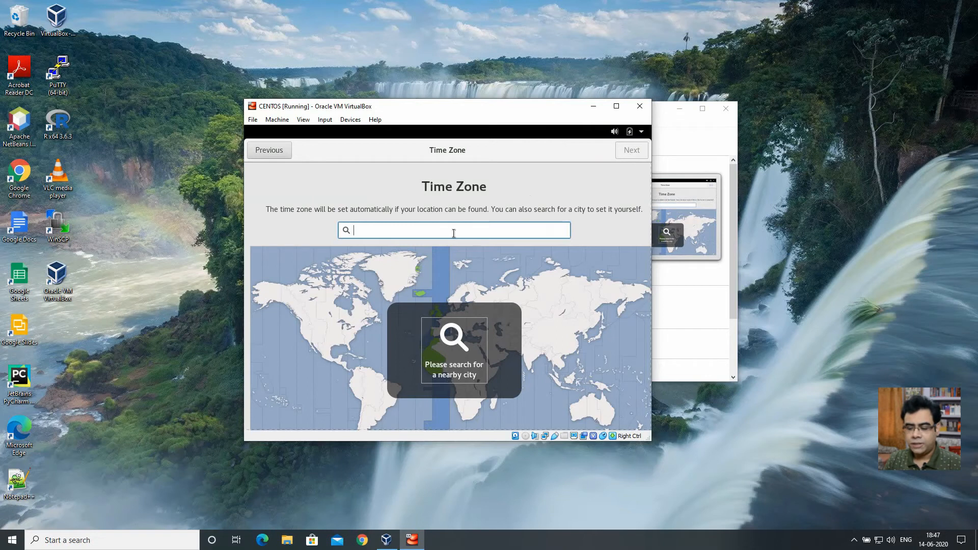
# - Set the time zone to Kolkata, India and skip online accounts
pyautogui.write('ind')
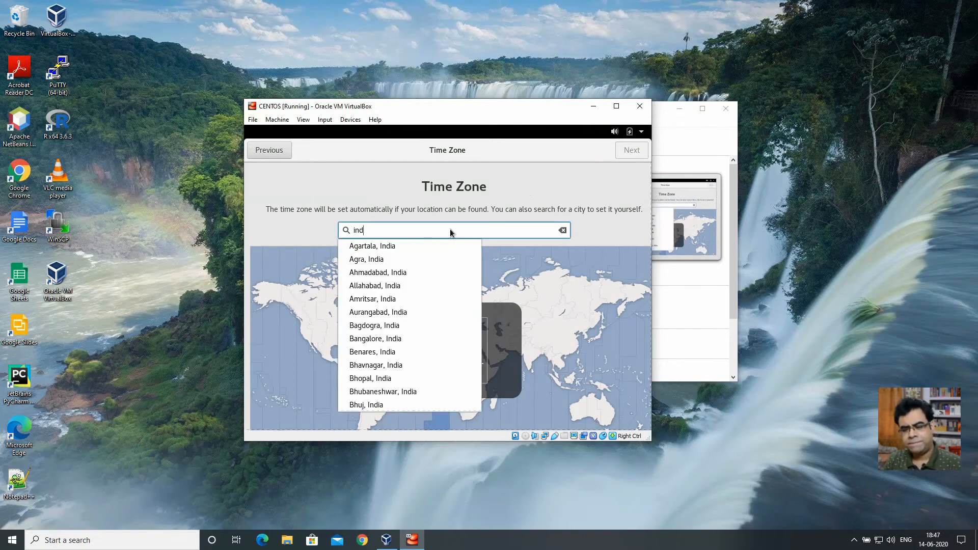
pyautogui.press('BackSpace')
pyautogui.press('BackSpace')
pyautogui.press('BackSpace')
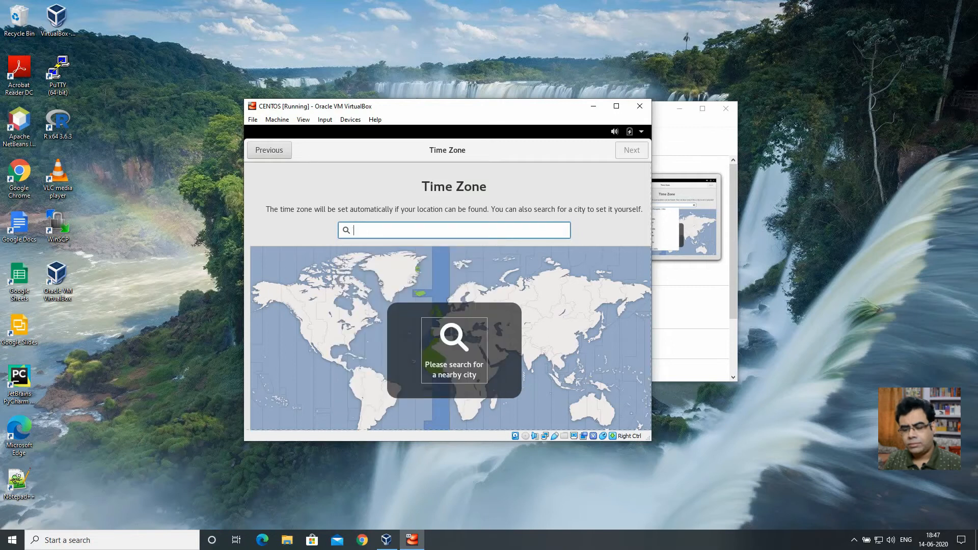
pyautogui.write('kol')
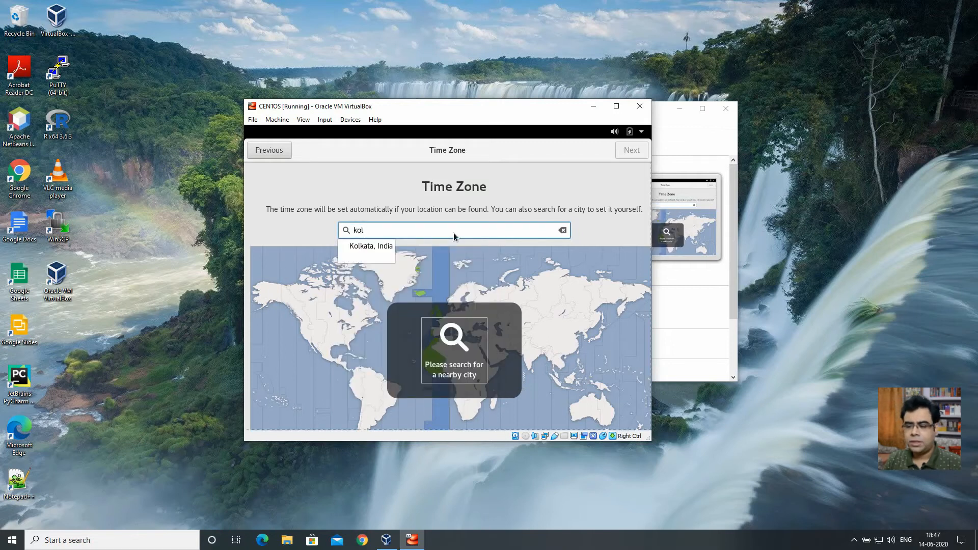
pyautogui.click(370, 247)
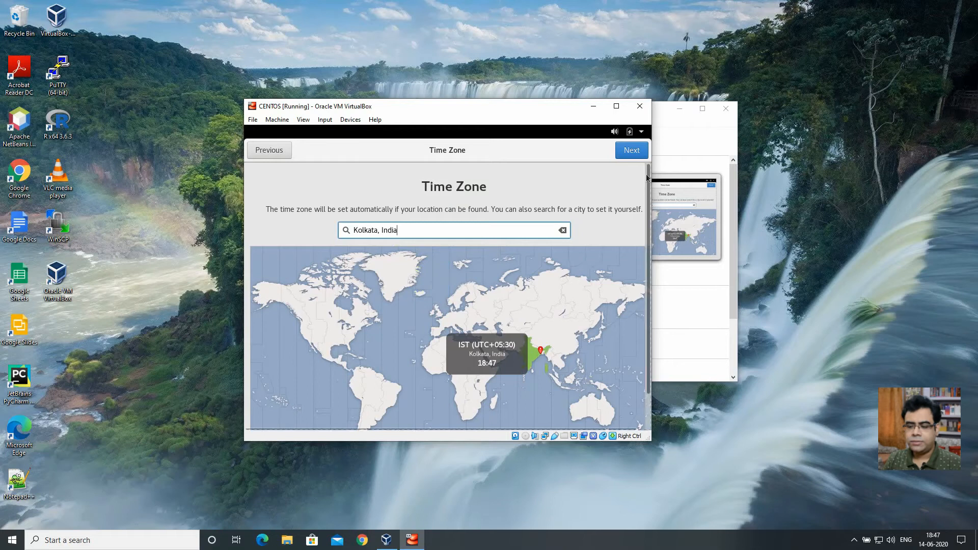
pyautogui.click(625, 153)
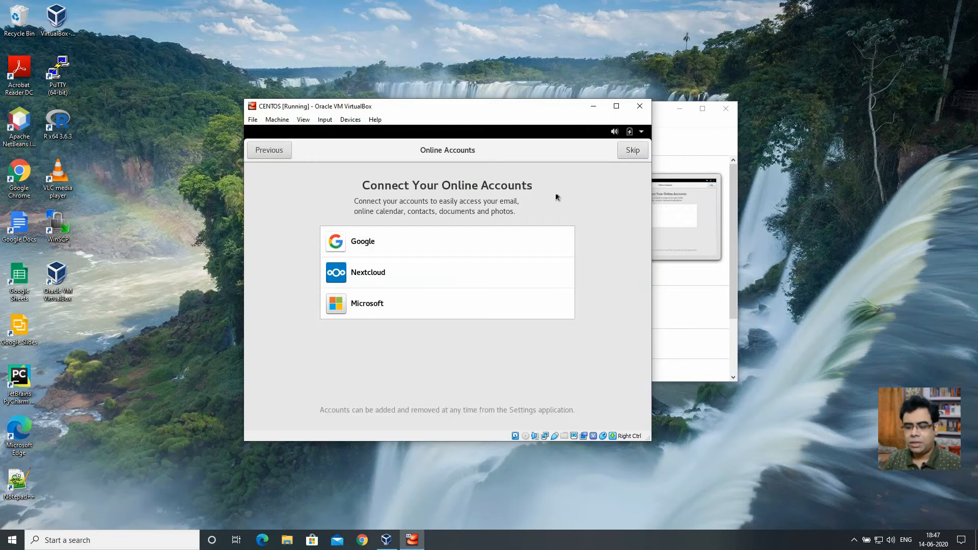
pyautogui.click(623, 152)
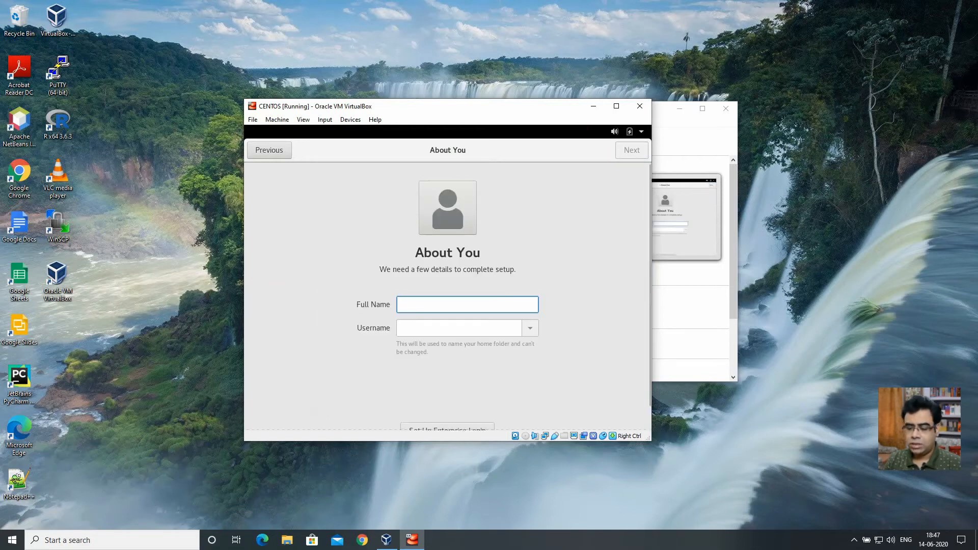
# - Enter the user's full name, then set the account password with a matching confirmation
pyautogui.write('Saurav')
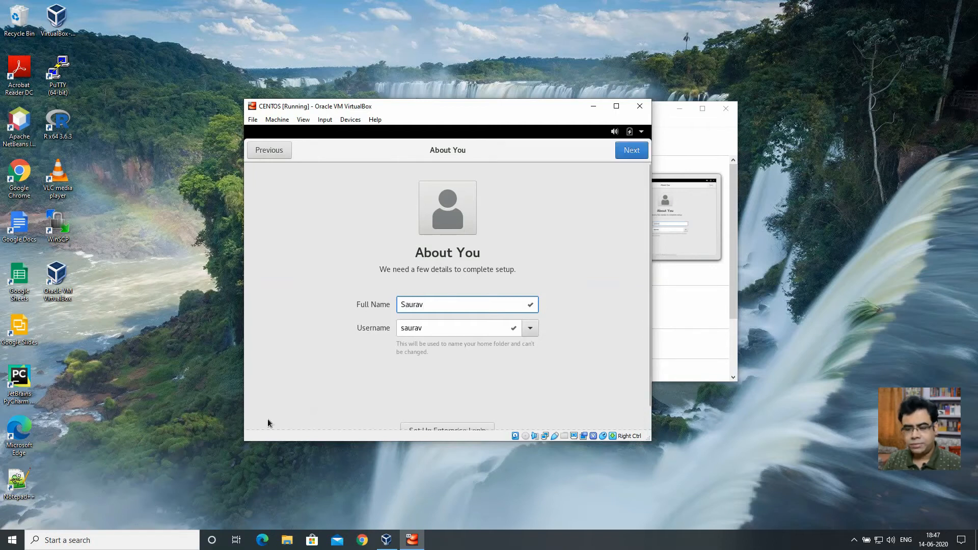
pyautogui.click(622, 152)
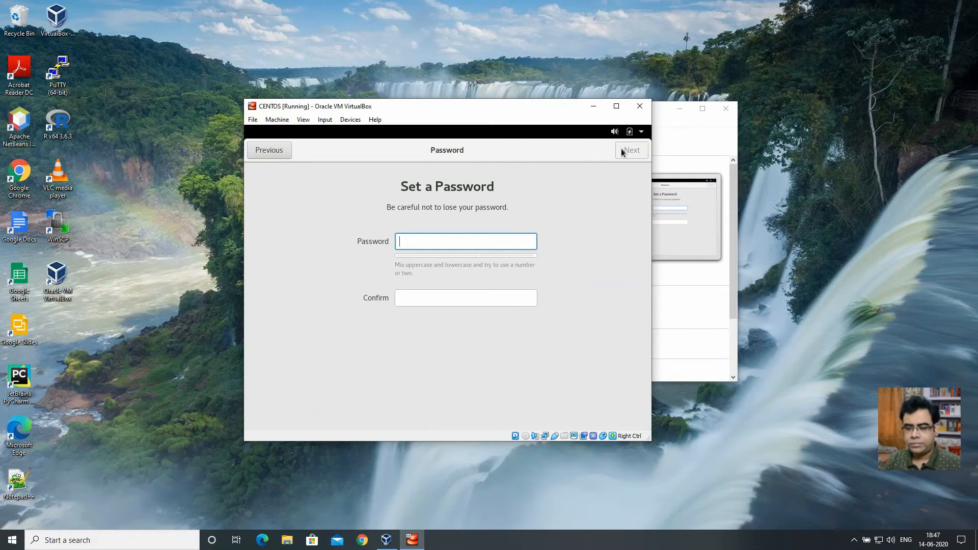
pyautogui.write('••••••••')
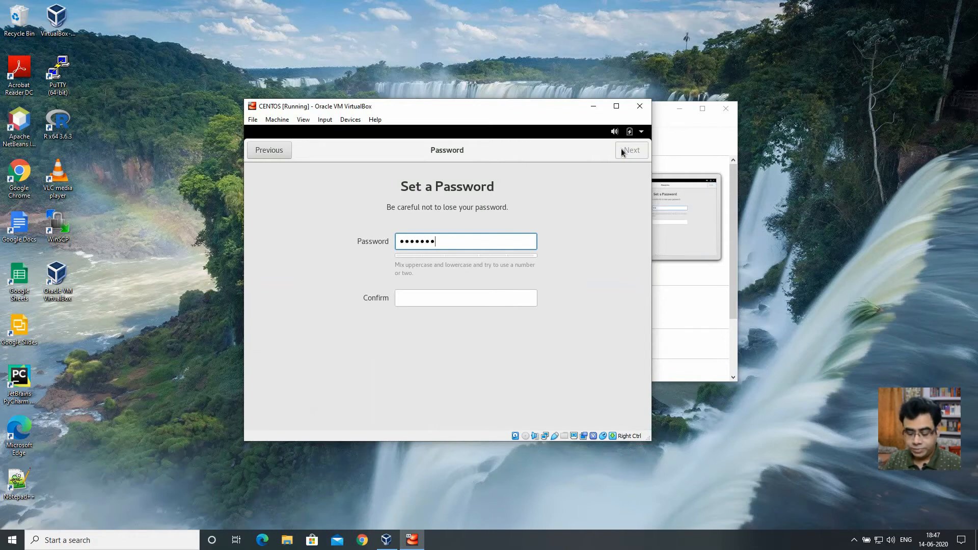
pyautogui.press('Tab')
pyautogui.write('•••••••')
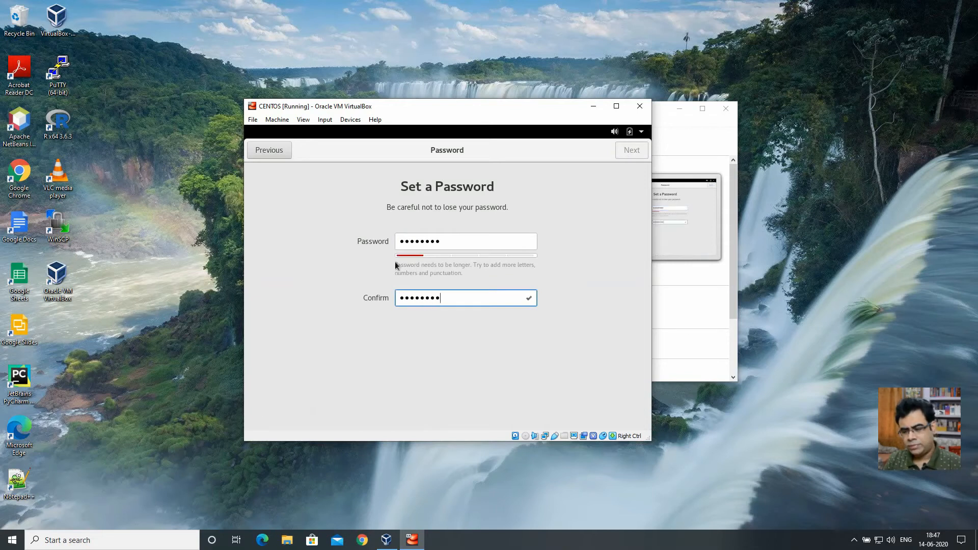
pyautogui.moveTo(444, 241); pyautogui.dragTo(362, 236)
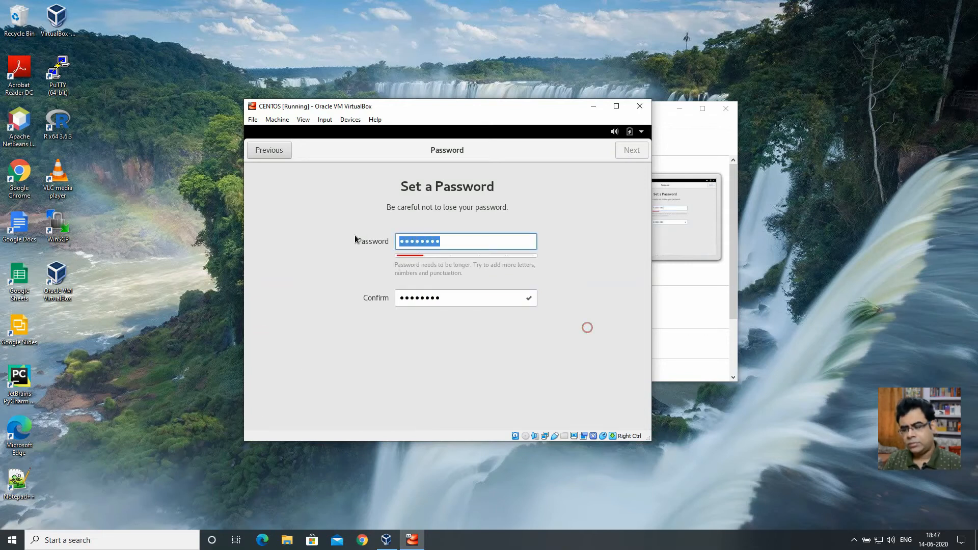
pyautogui.write('••••••••')
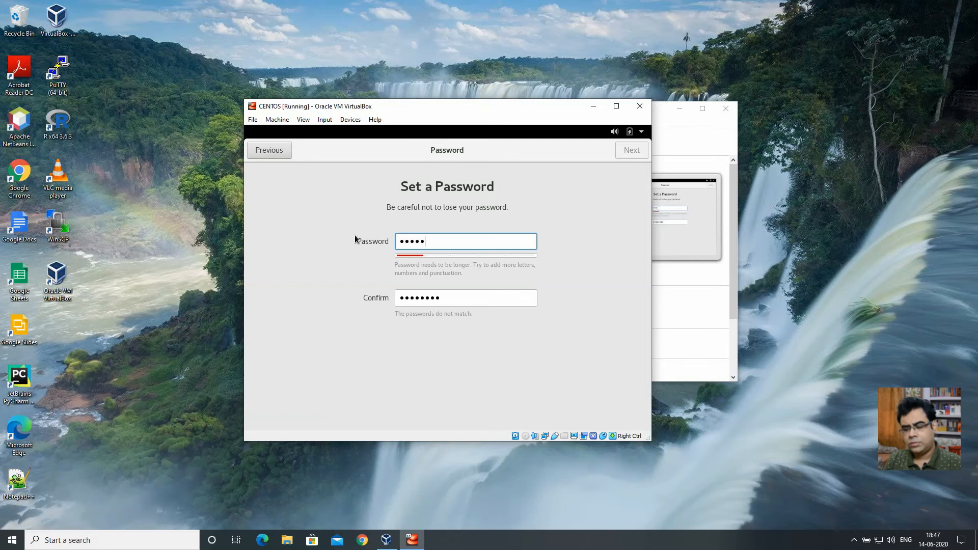
pyautogui.press('Tab')
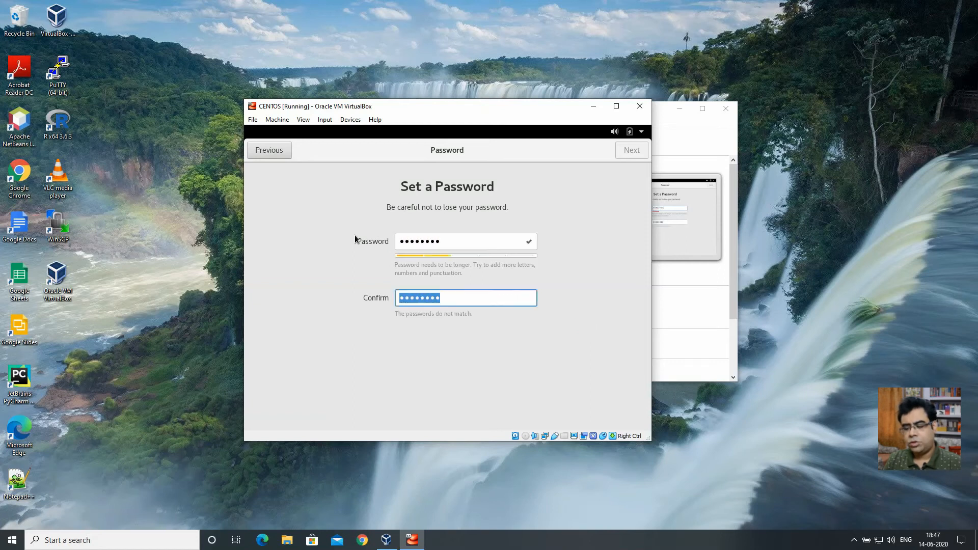
pyautogui.write('••••••••')
pyautogui.click(624, 155)
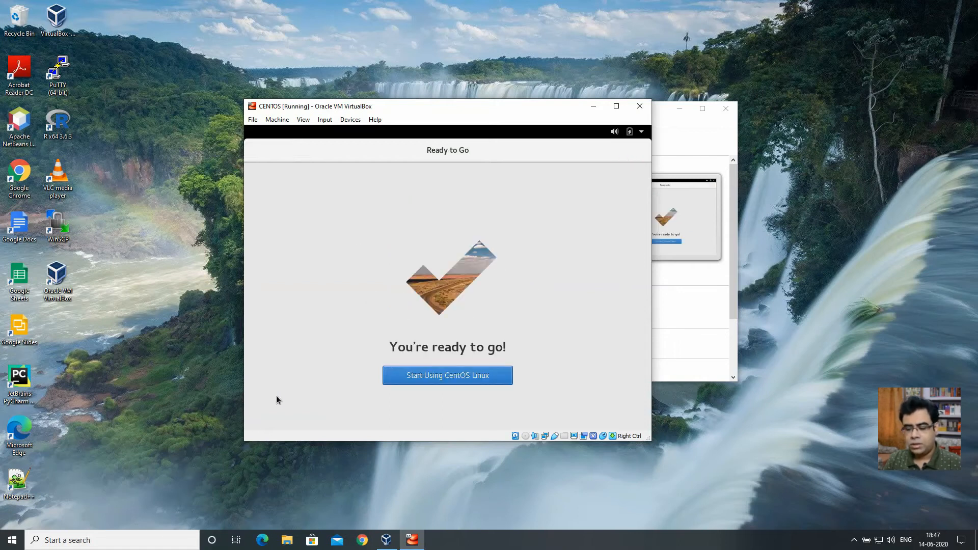
# - Start using CentOS Linux, close the Getting Started help window and show Applications
pyautogui.click(428, 374)
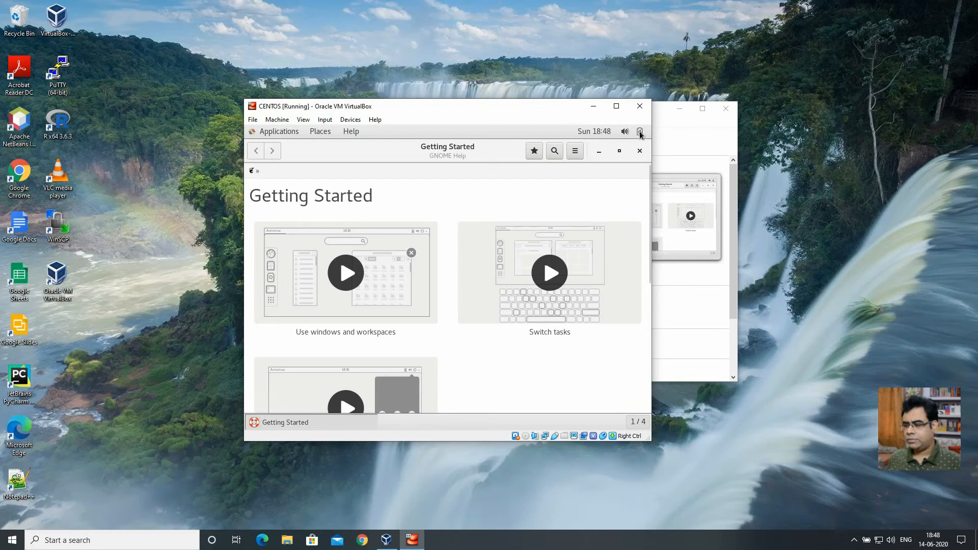
pyautogui.click(640, 150)
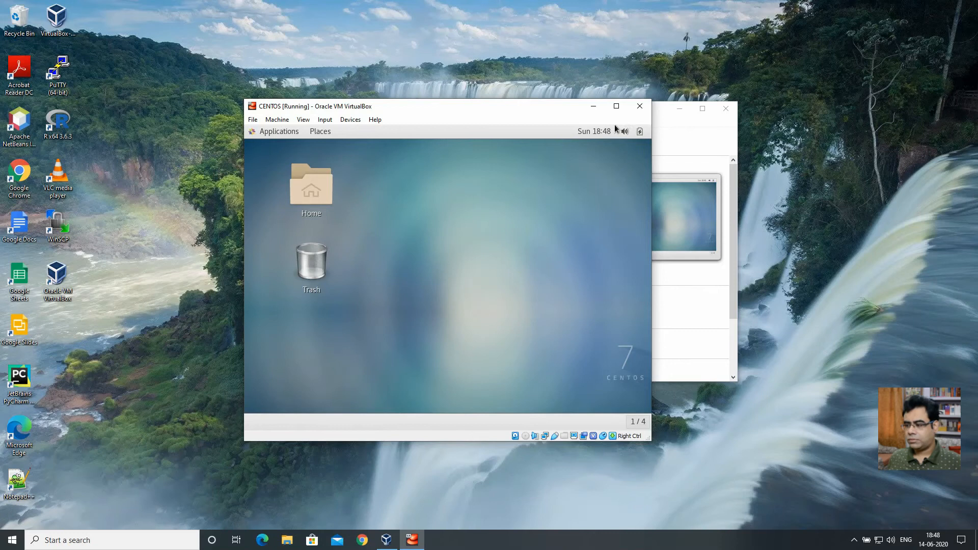
pyautogui.click(264, 133)
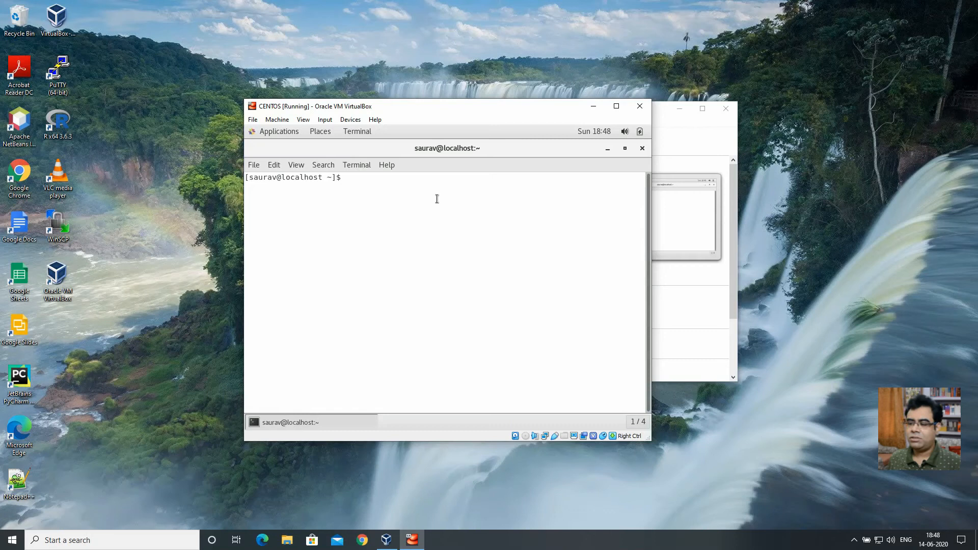
# - Run pwd and df -h in the terminal, then close the terminal window
pyautogui.write('pwd')
pyautogui.press('Return')
pyautogui.write('df ')
pyautogui.write('-')
pyautogui.write('h')
pyautogui.press('Return')
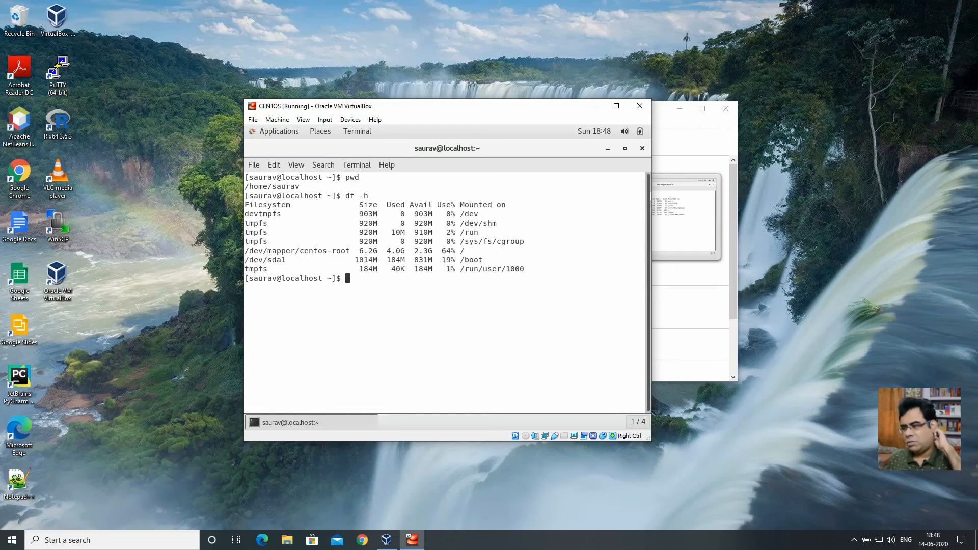
pyautogui.click(641, 148)
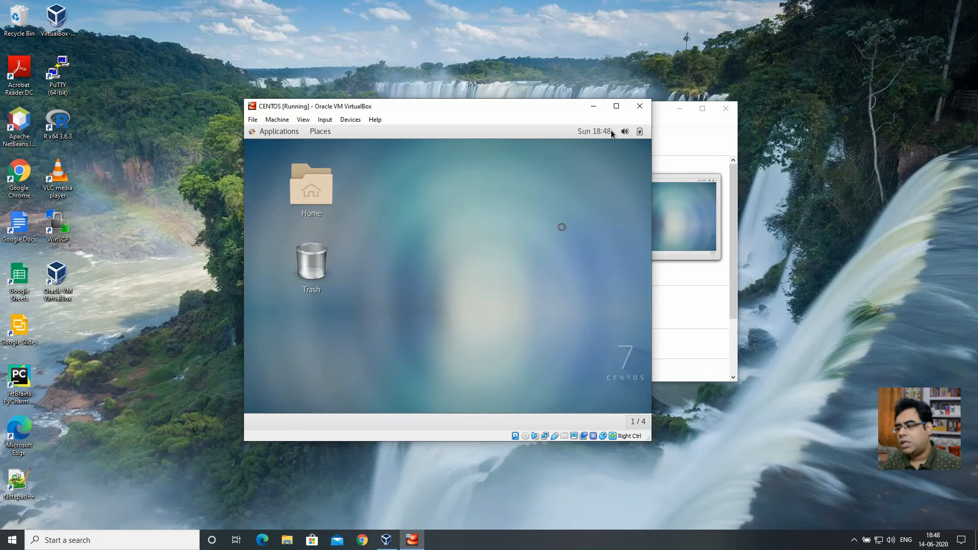
# - Power off the CentOS guest from the top-right system menu
pyautogui.click(637, 133)
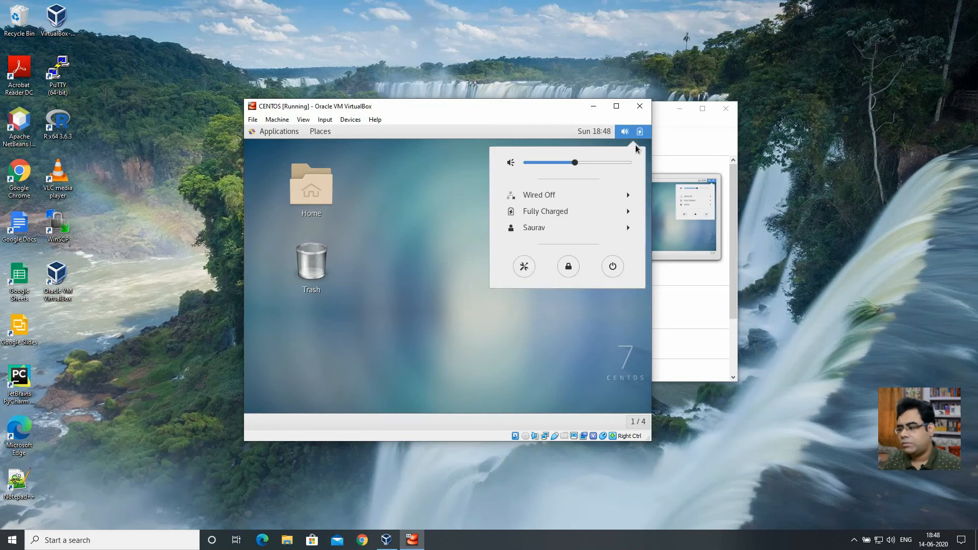
pyautogui.click(613, 269)
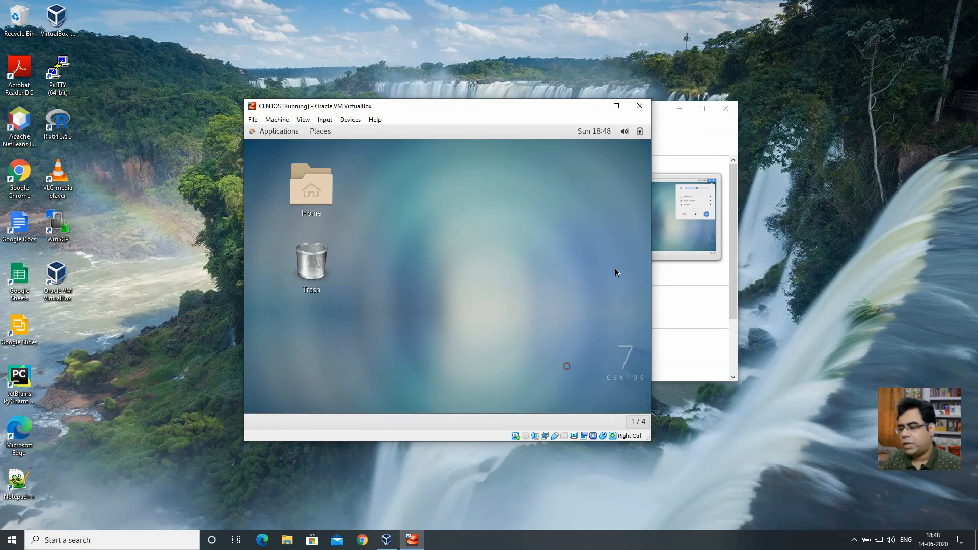
pyautogui.click(517, 319)
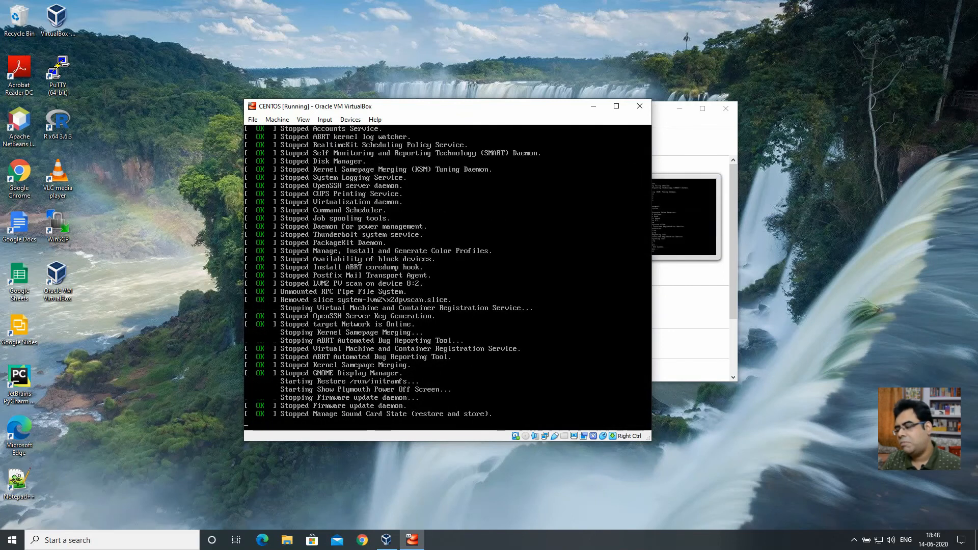